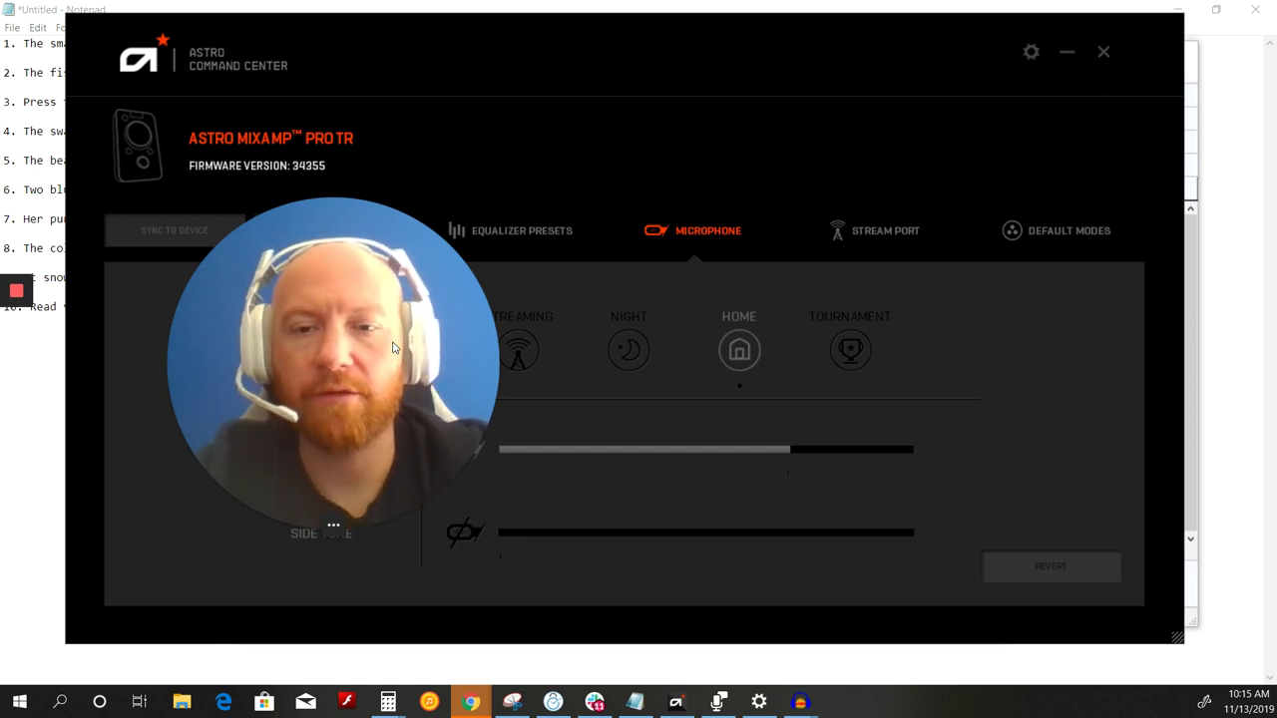
left_click_drag(393, 347, 304, 295)
left_click(245, 437)
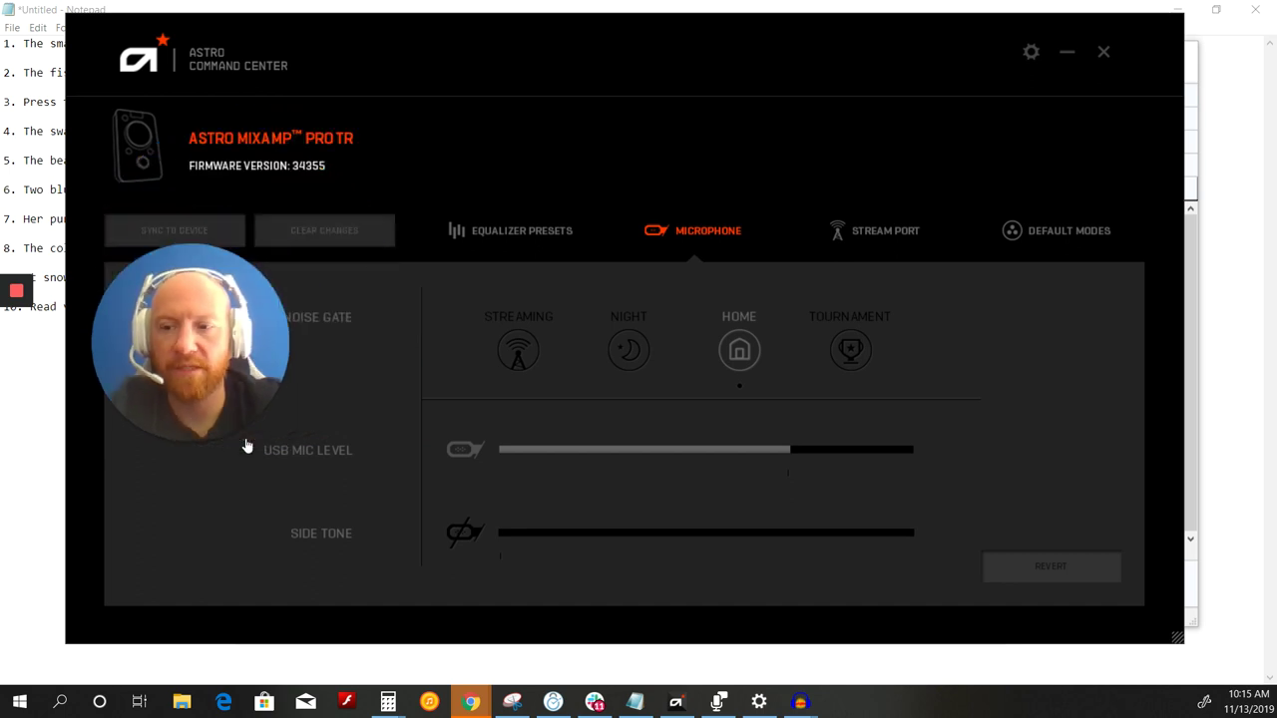
left_click_drag(222, 325, 210, 500)
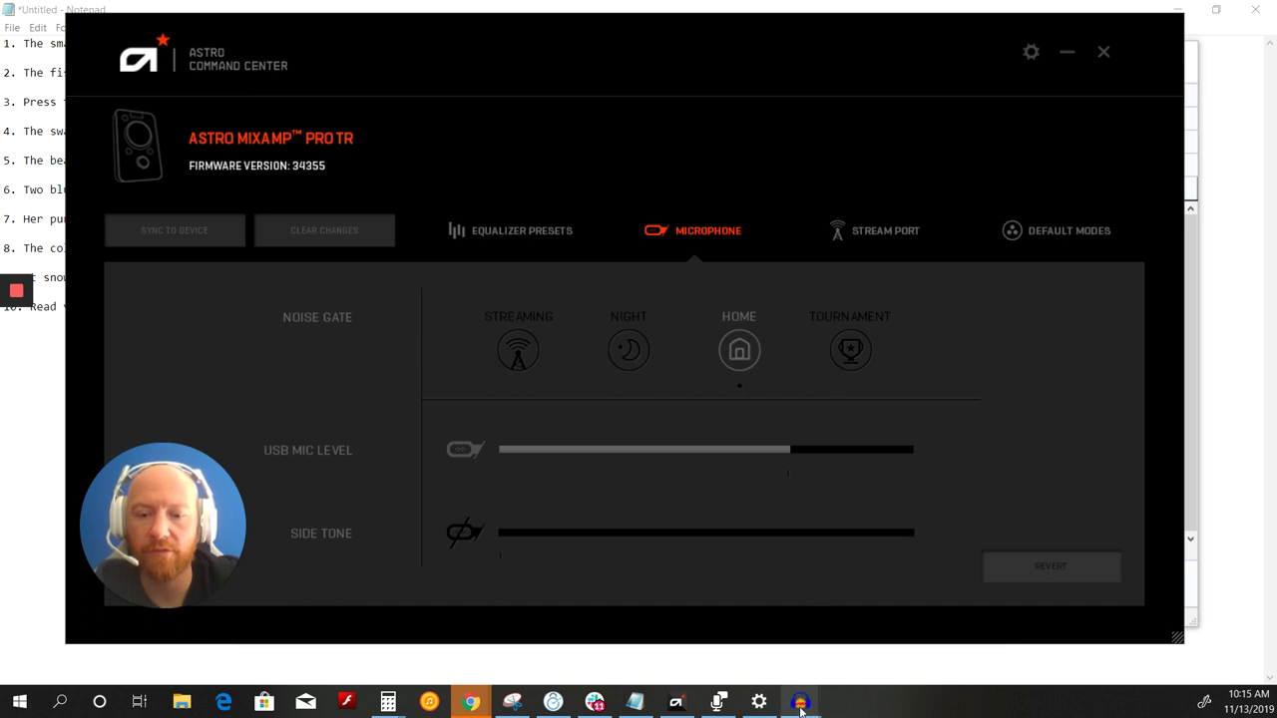
Step: Show the motherboard recording in Audacity, then bring the Astro Command Center microphone settings back to the front
mouse_move(803, 710)
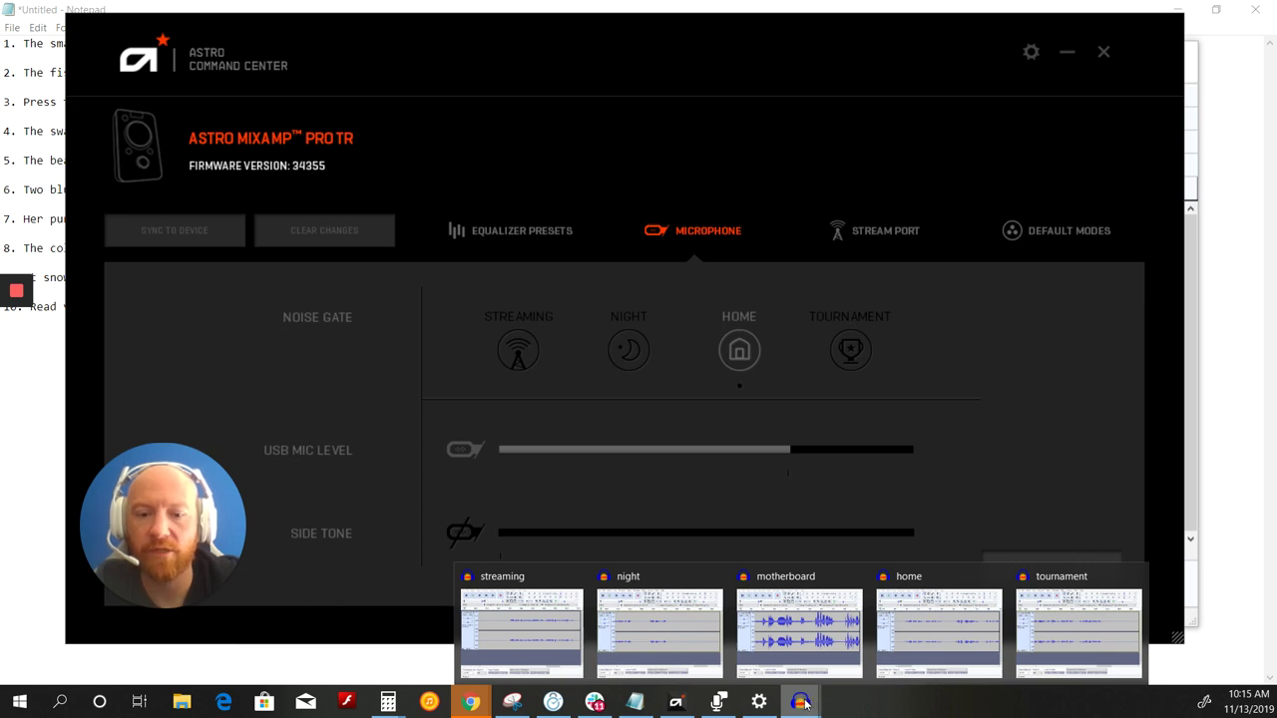
left_click(797, 643)
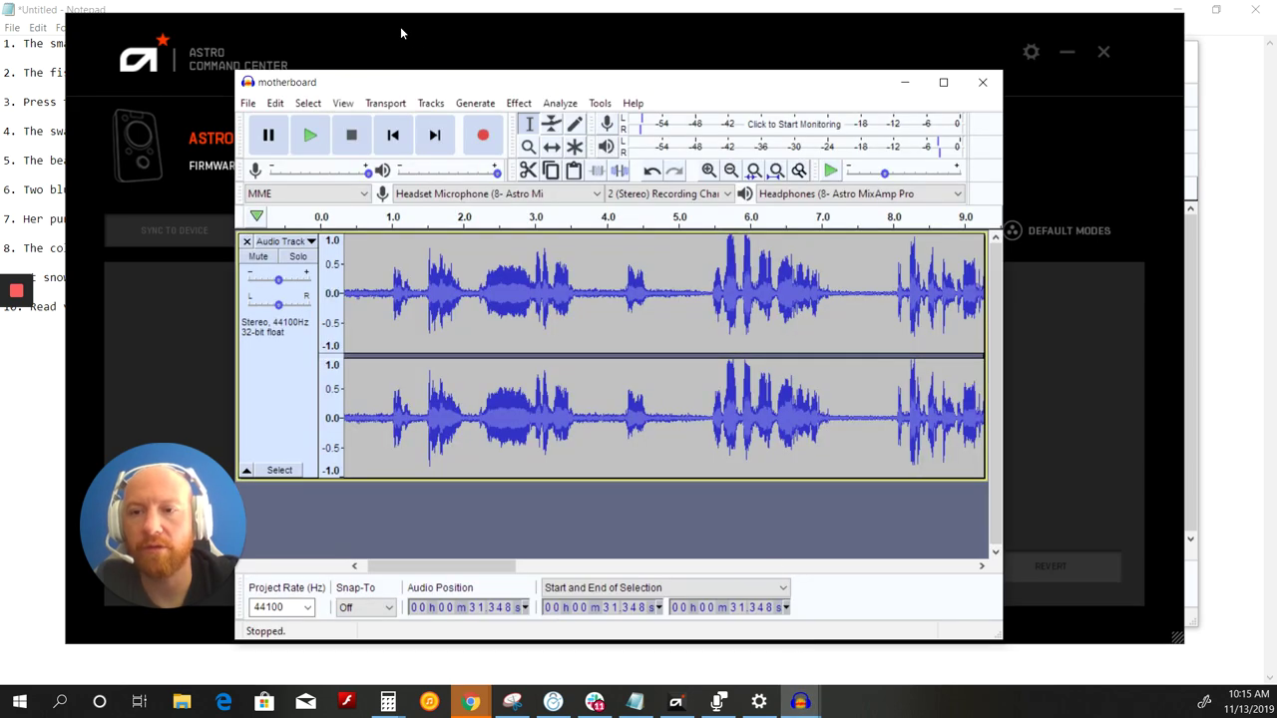
left_click_drag(444, 83, 502, 62)
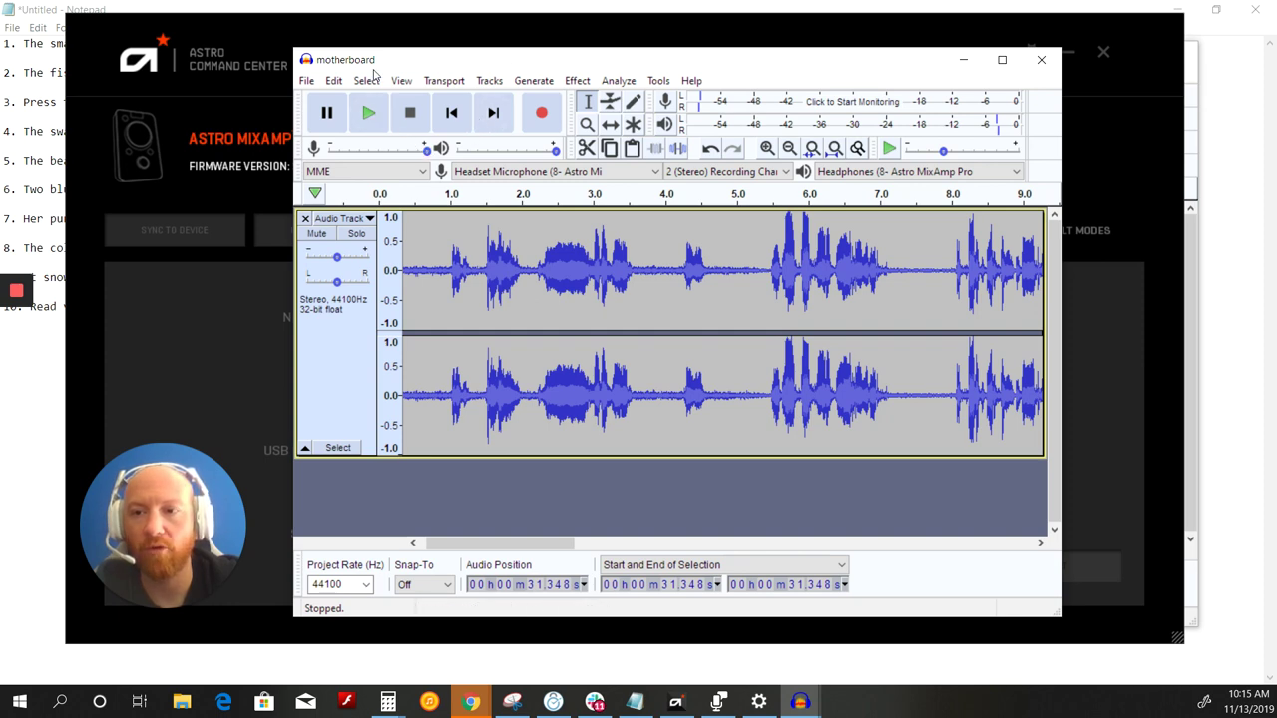
left_click_drag(211, 30, 469, 54)
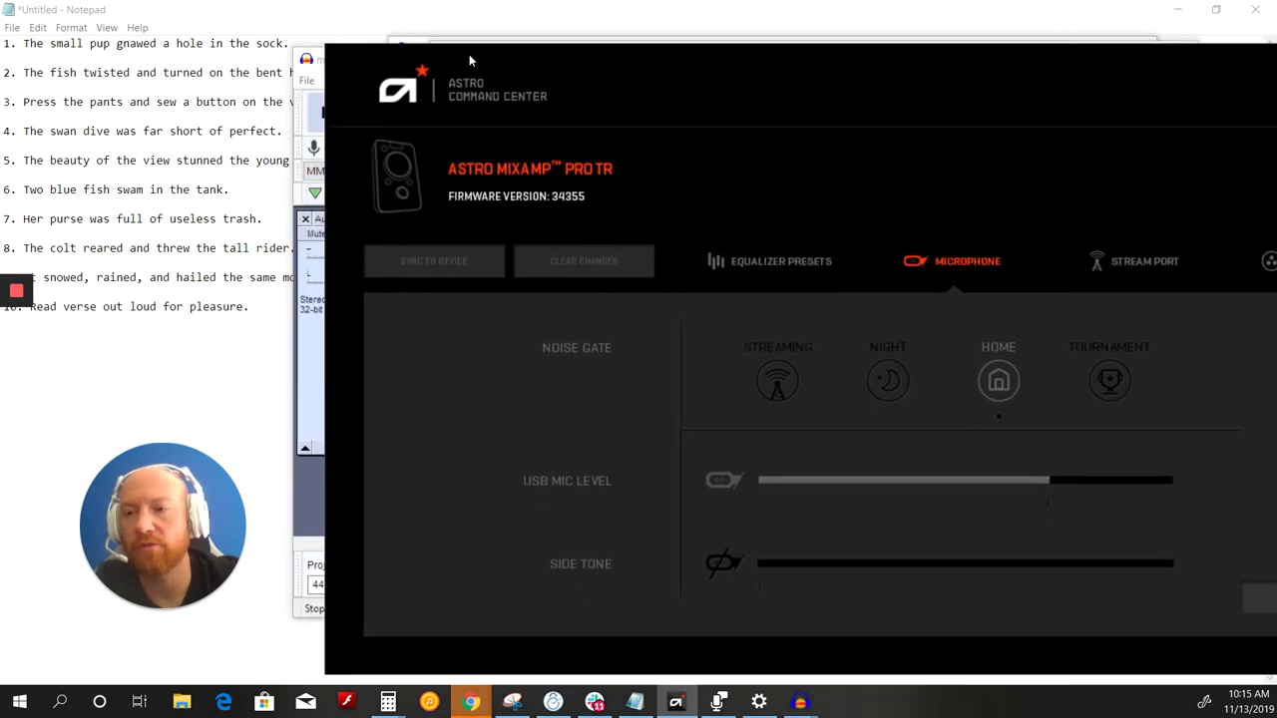
left_click_drag(469, 54, 268, 43)
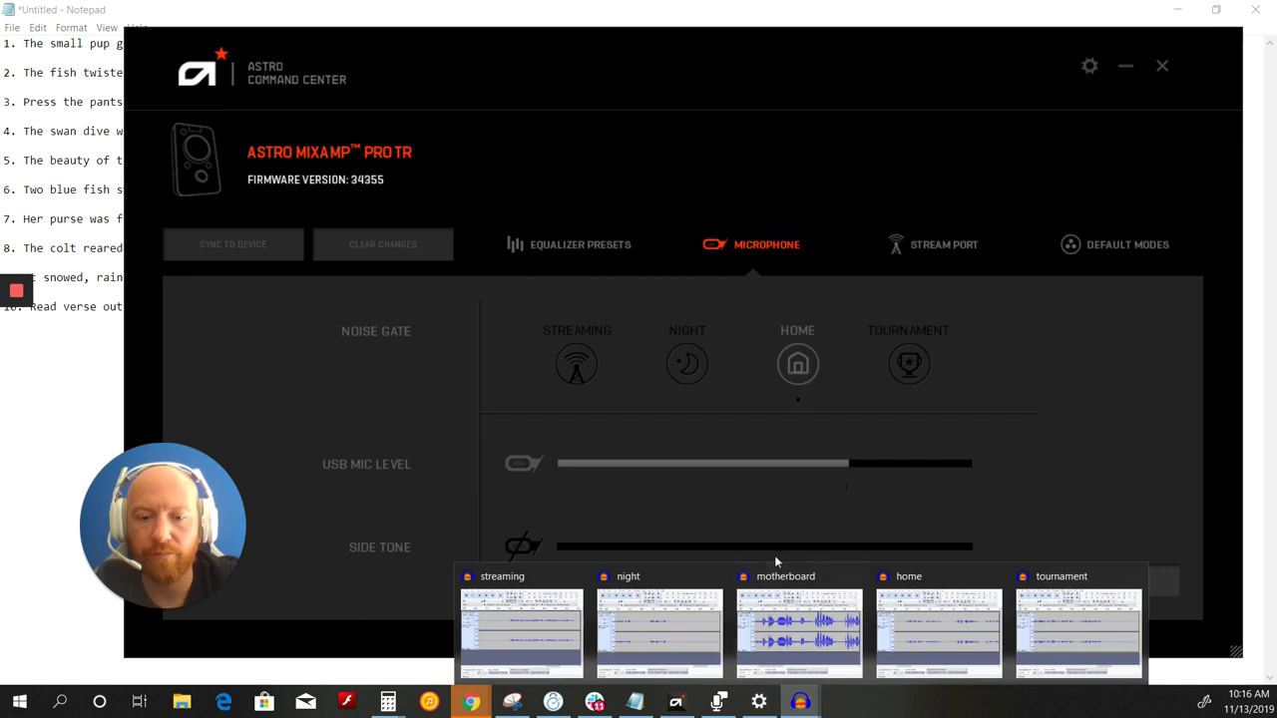
Step: Play the motherboard recording in Audacity from its beginning to the end, and minimize its window
left_click(798, 618)
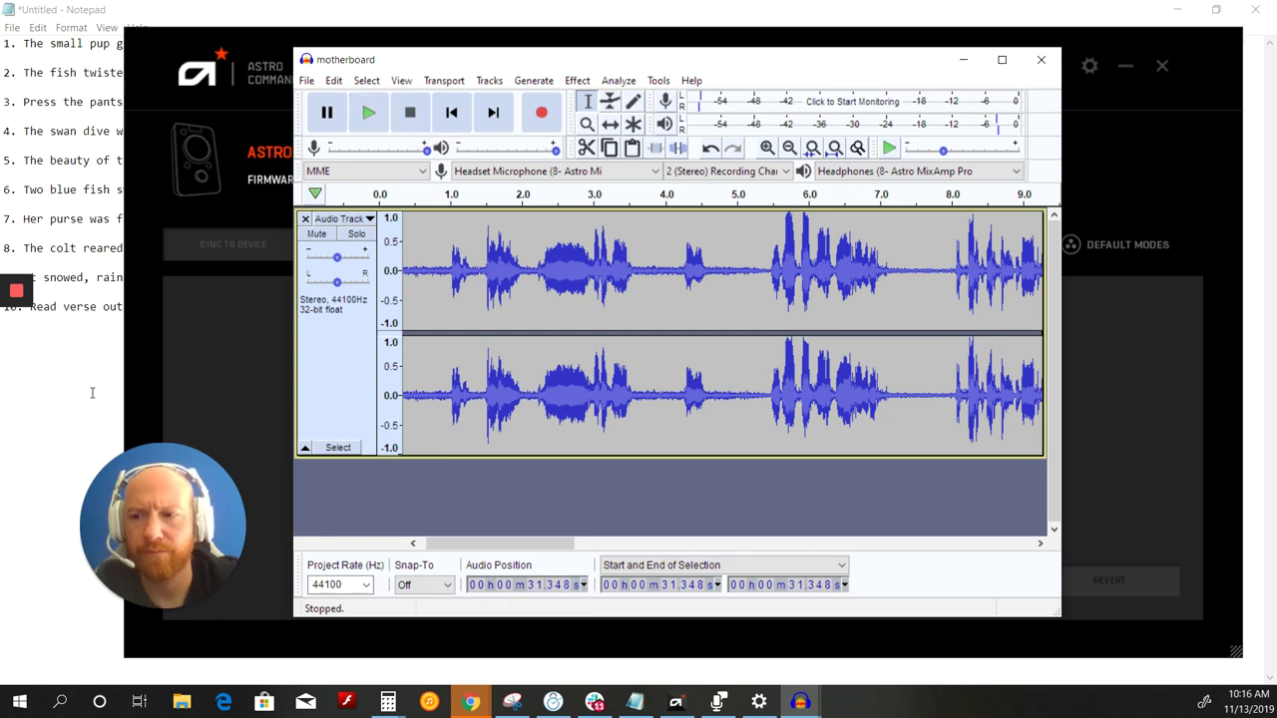
mouse_move(22, 305)
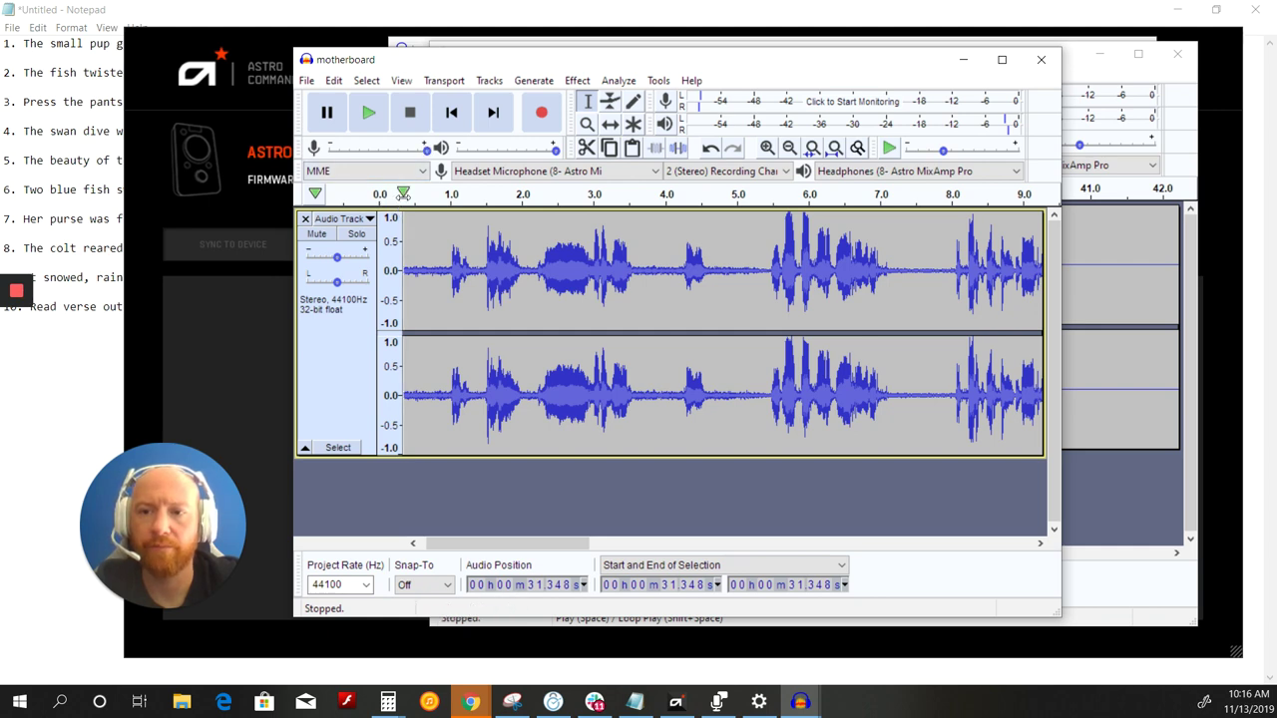
left_click(403, 194)
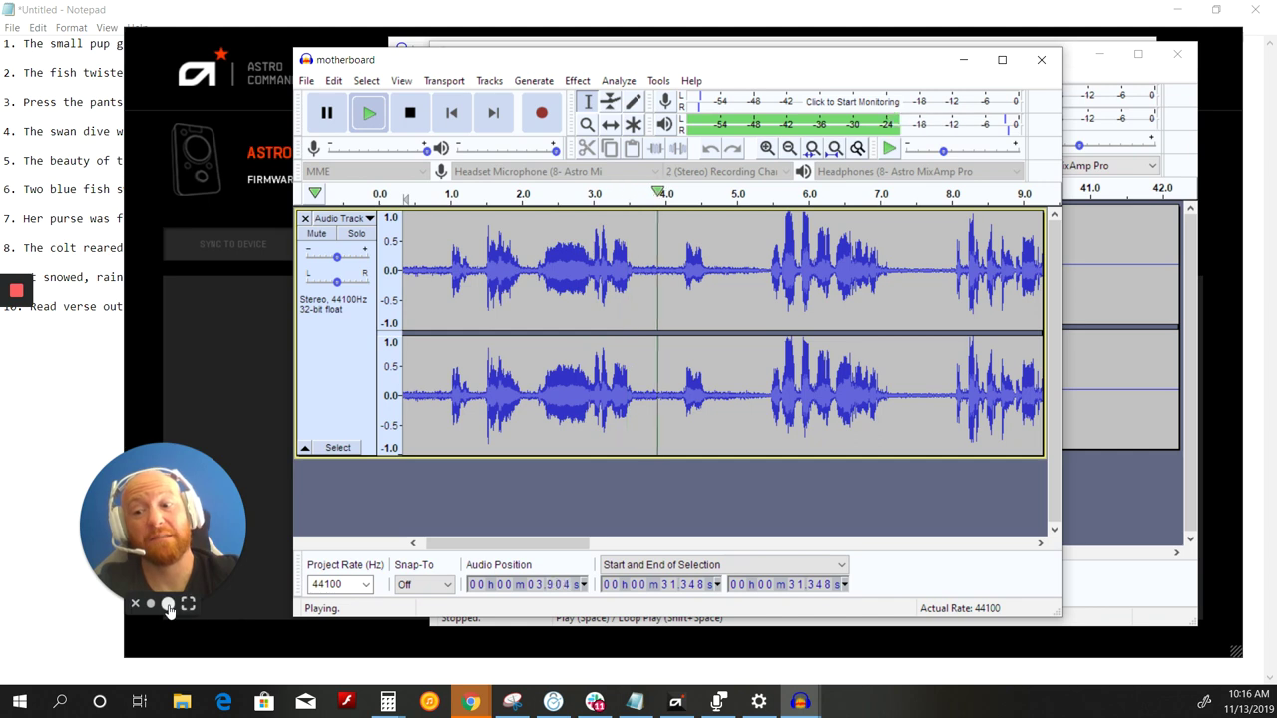
left_click(167, 605)
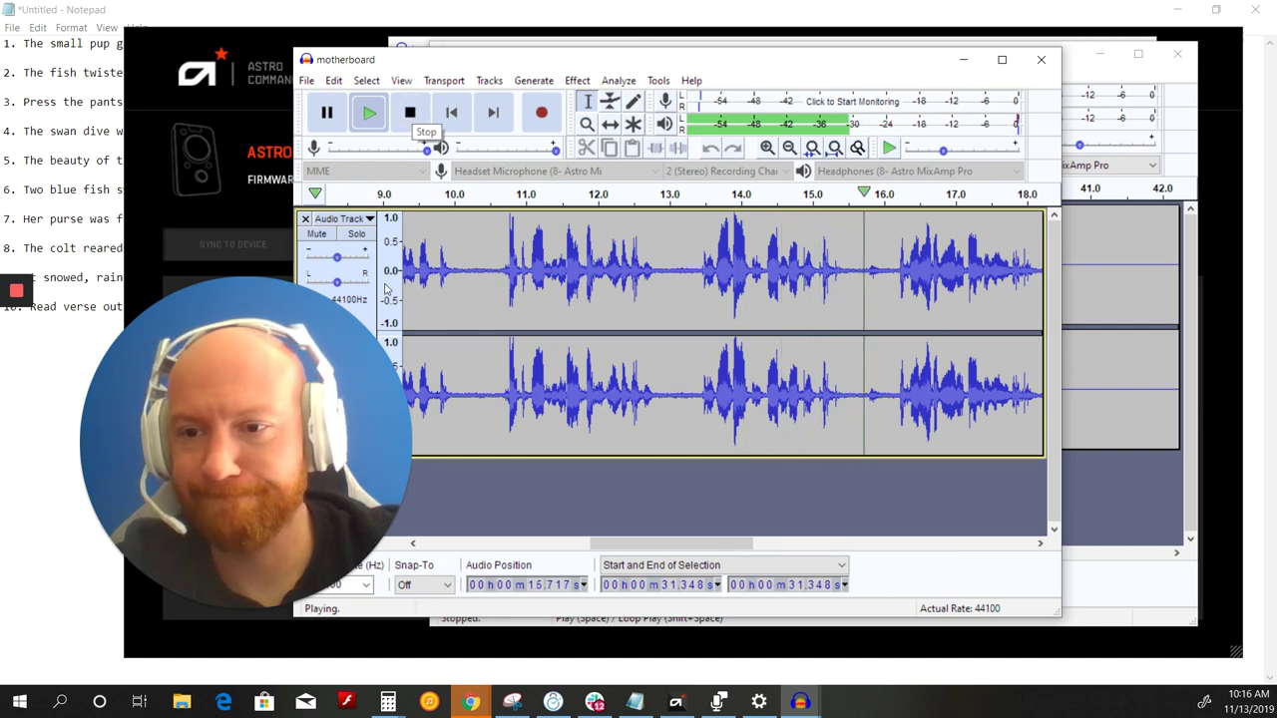
left_click(232, 608)
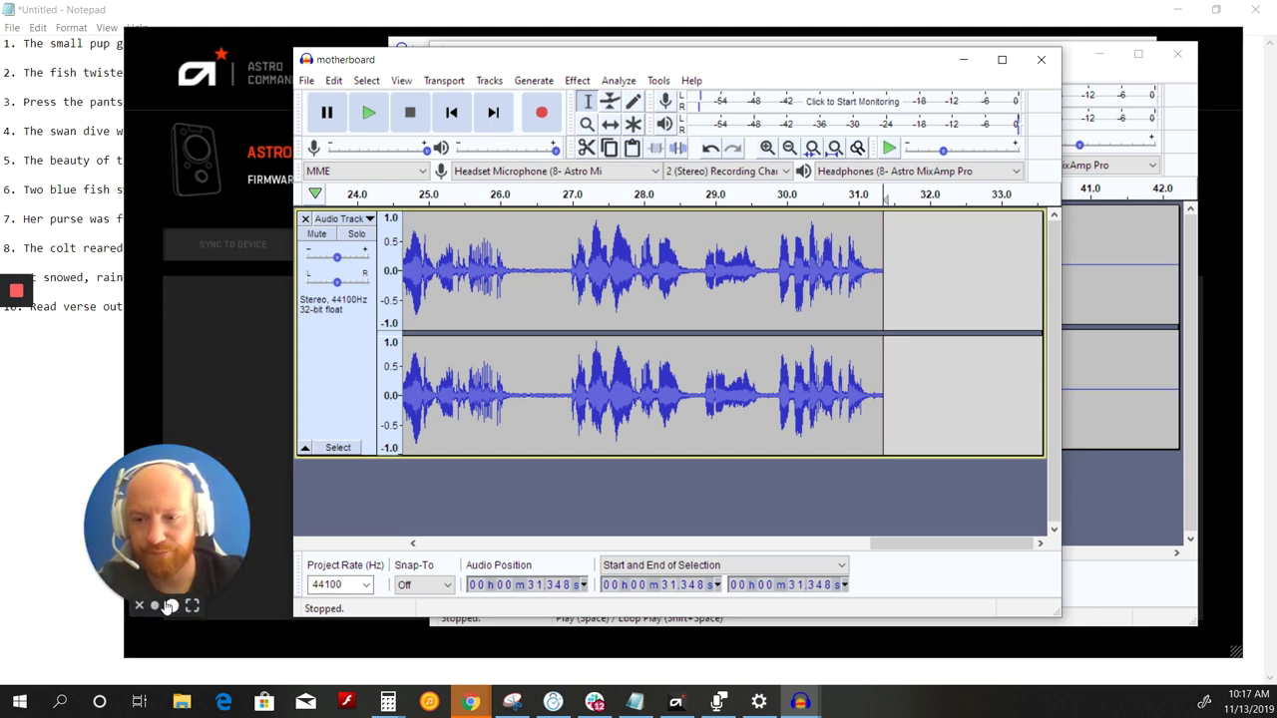
left_click(966, 61)
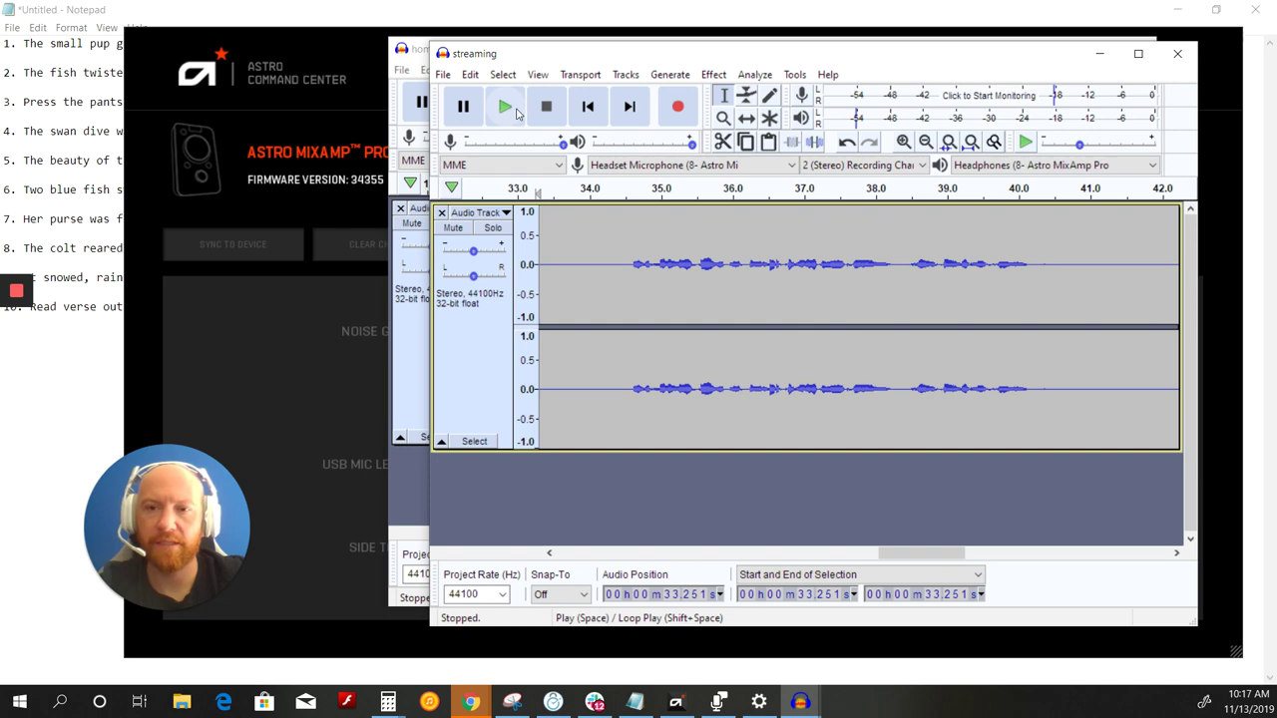
Step: Bring the Astro Command Center to the front and switch back to the streaming recording in Audacity
left_click_drag(599, 52, 581, 46)
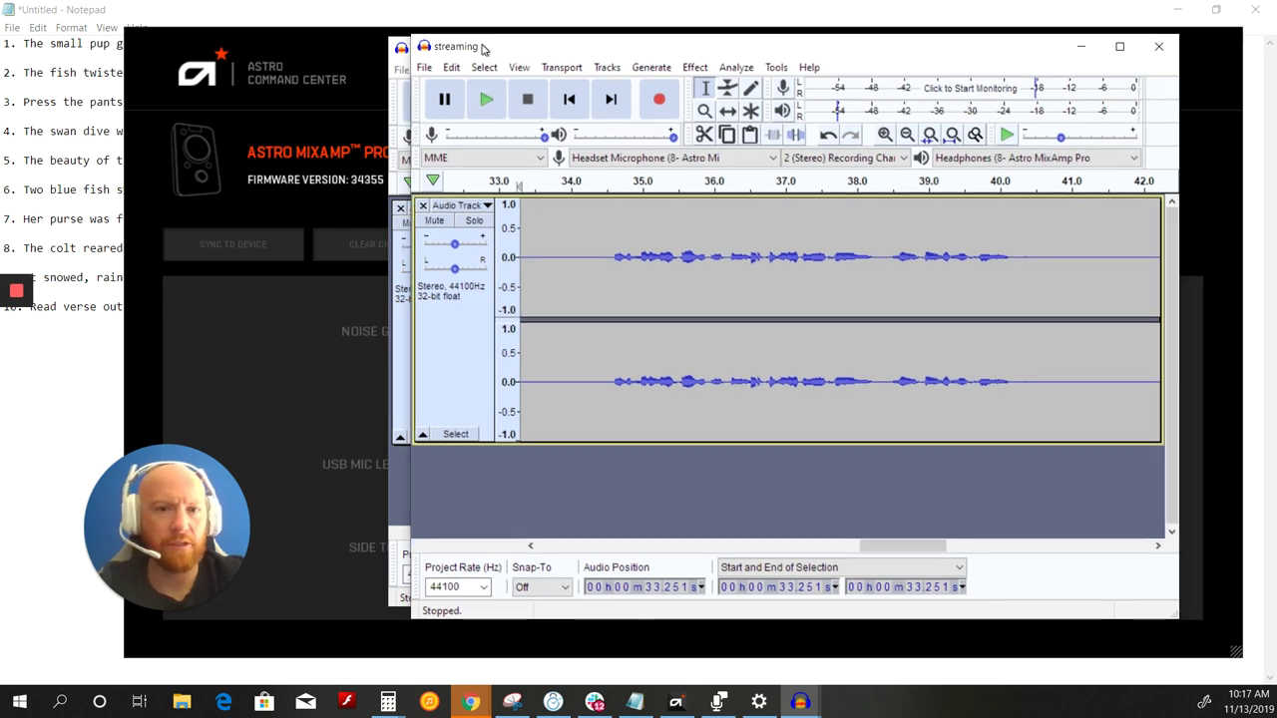
left_click(357, 38)
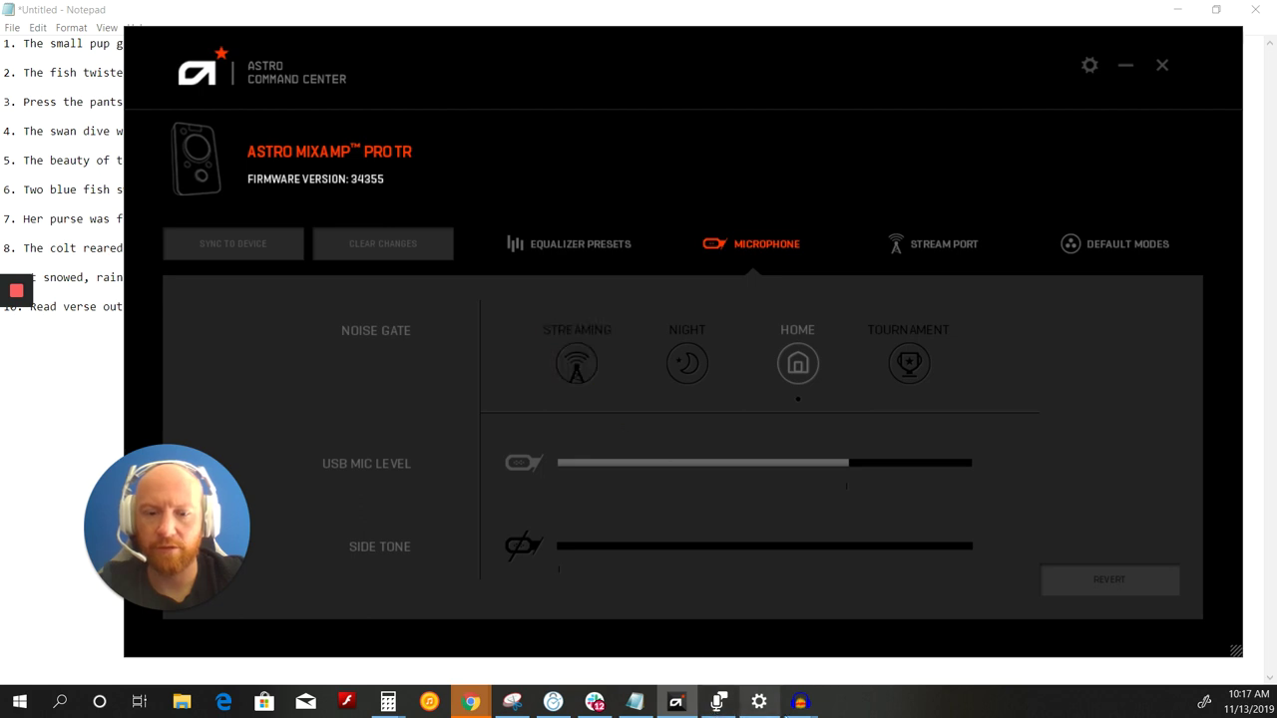
mouse_move(803, 703)
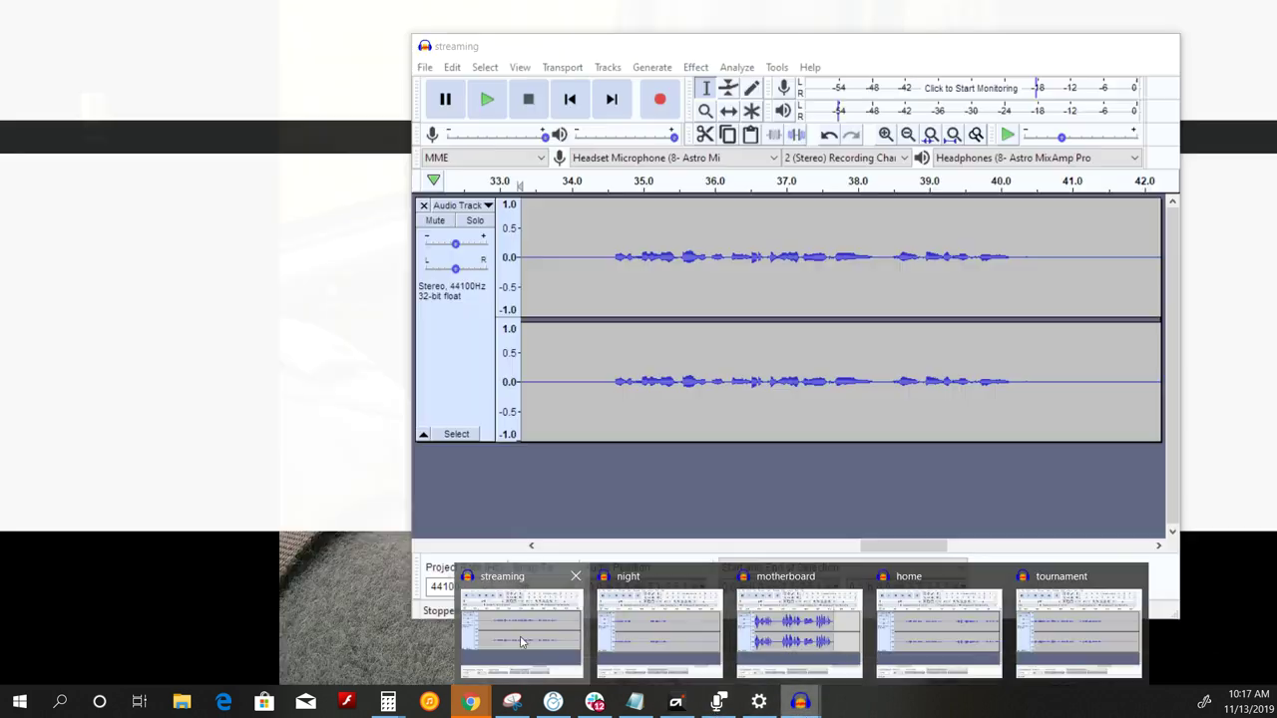
left_click(520, 635)
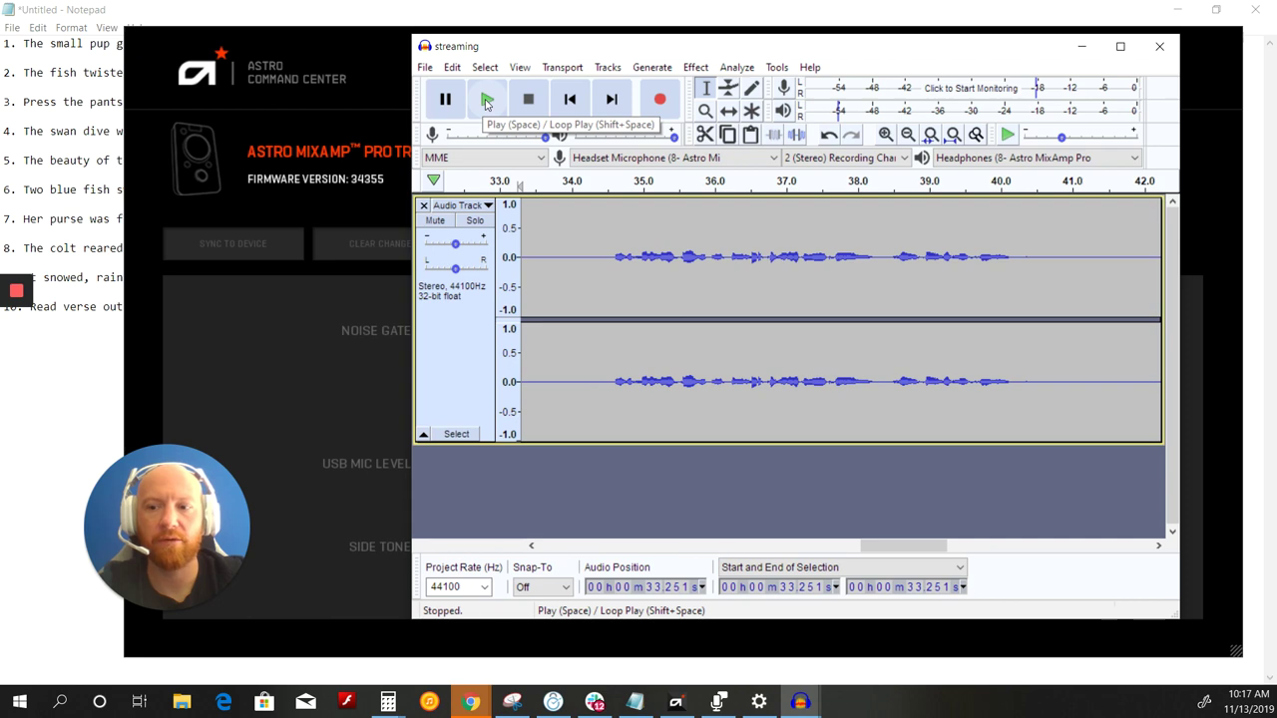
left_click(486, 100)
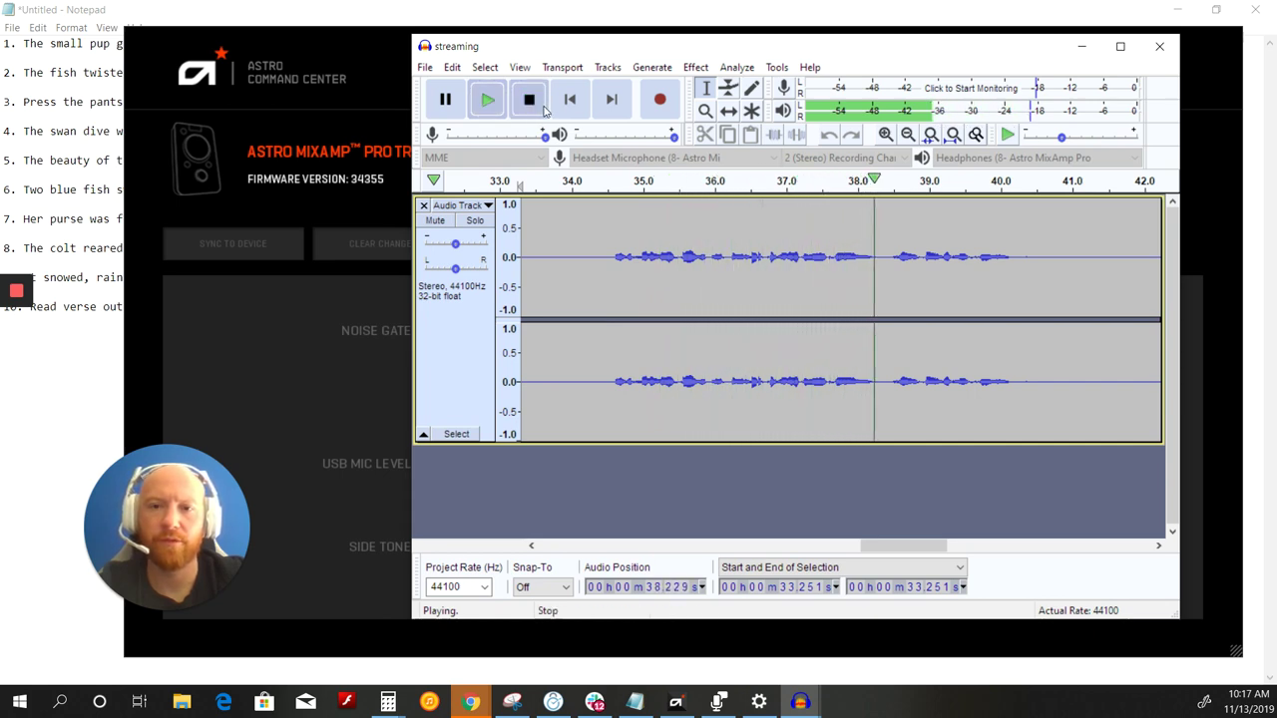
left_click(528, 98)
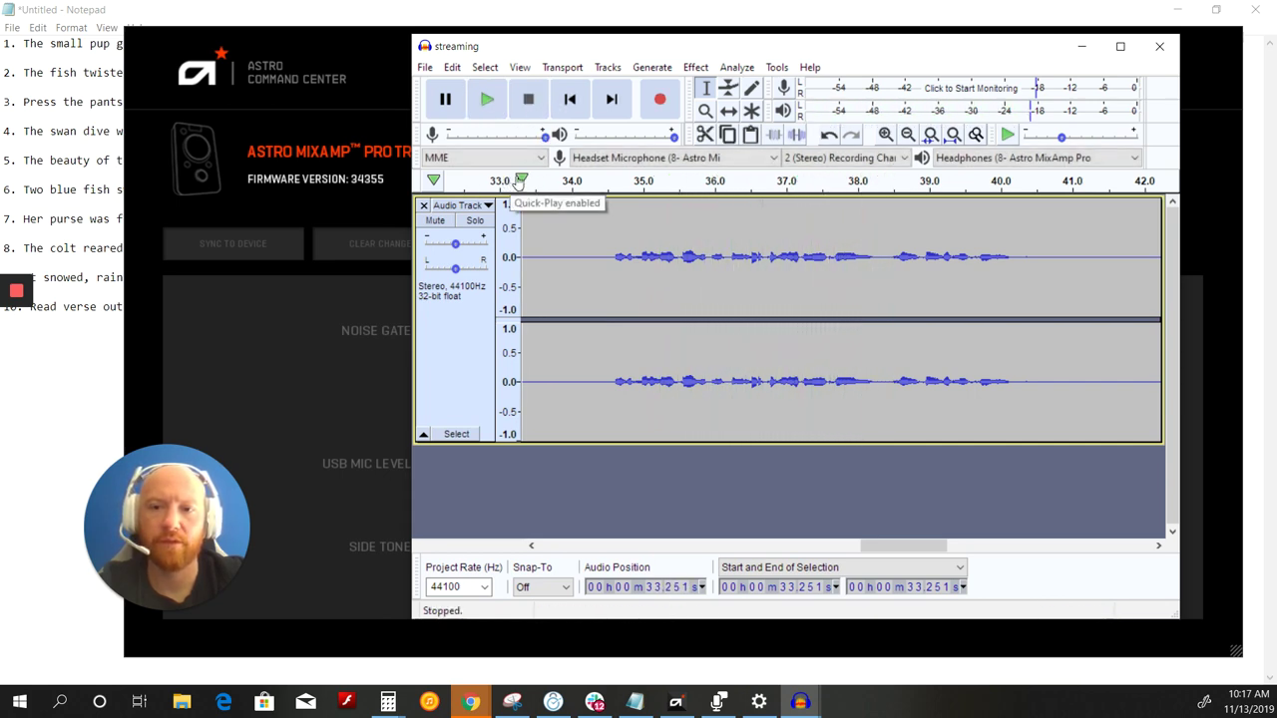
left_click(518, 180)
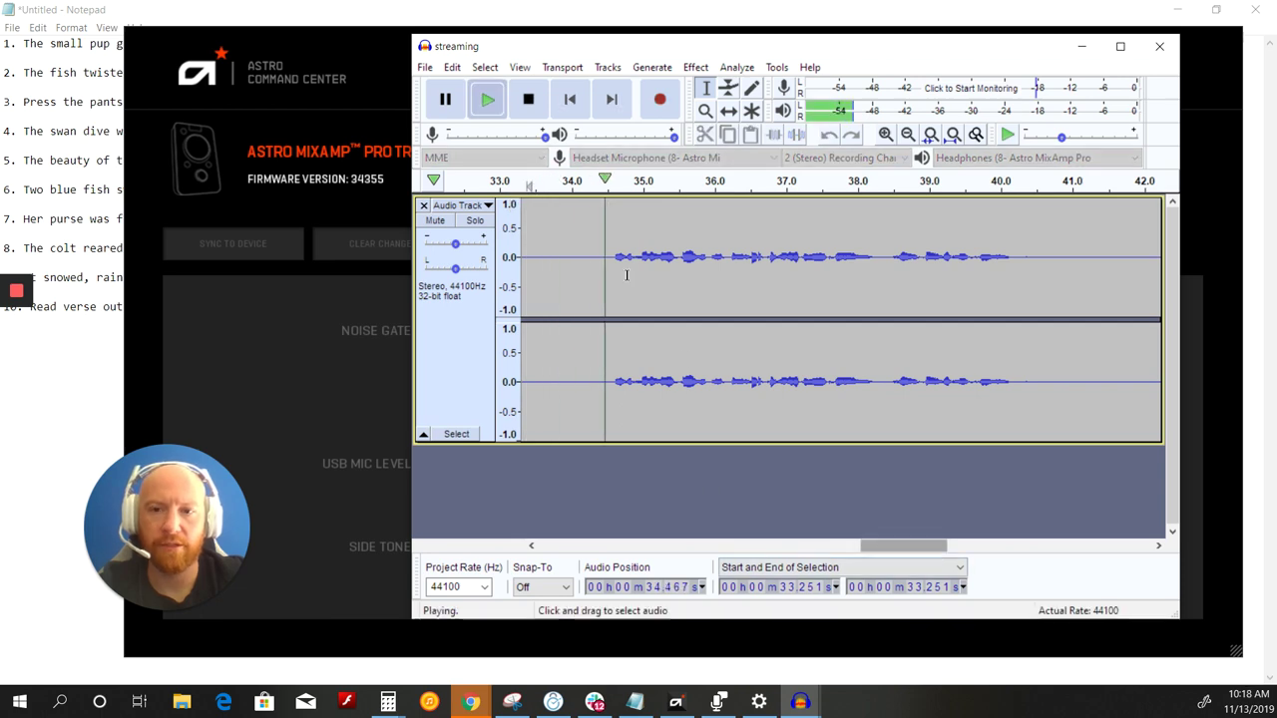
left_click(528, 99)
left_click_drag(876, 545, 552, 550)
left_click(487, 97)
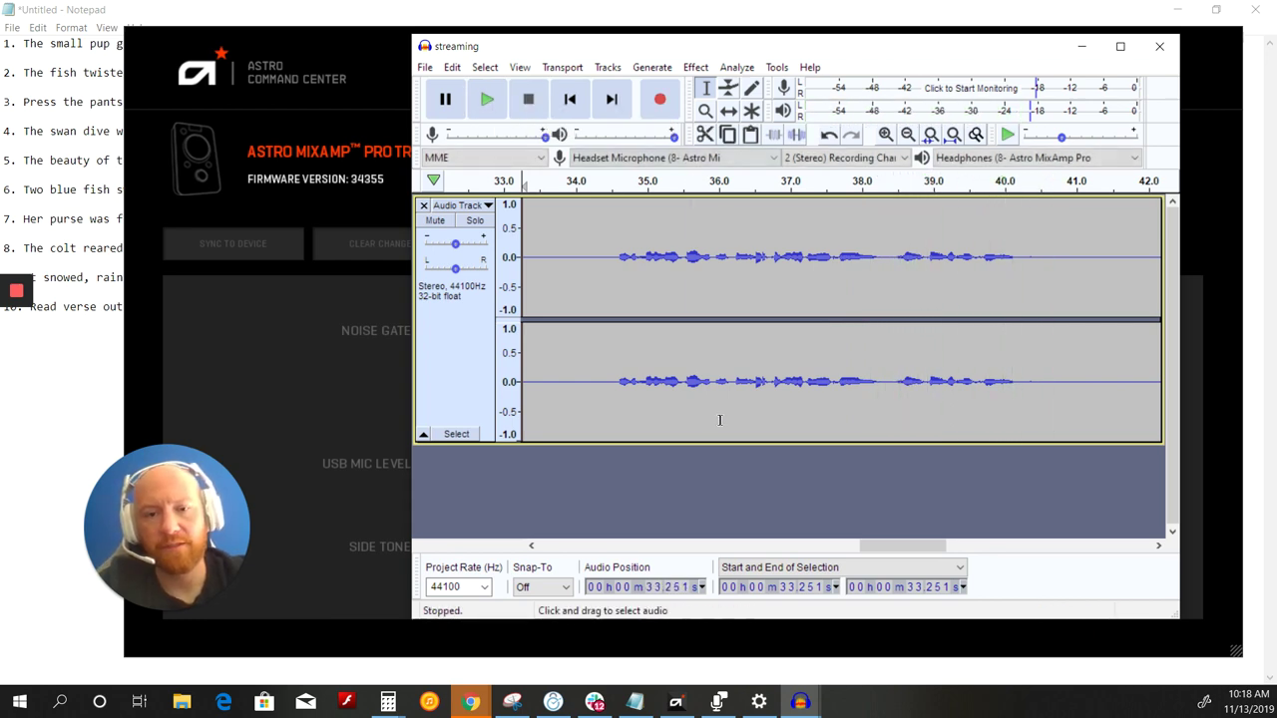
Step: Play the streaming recording from its beginning
left_click_drag(903, 547, 524, 564)
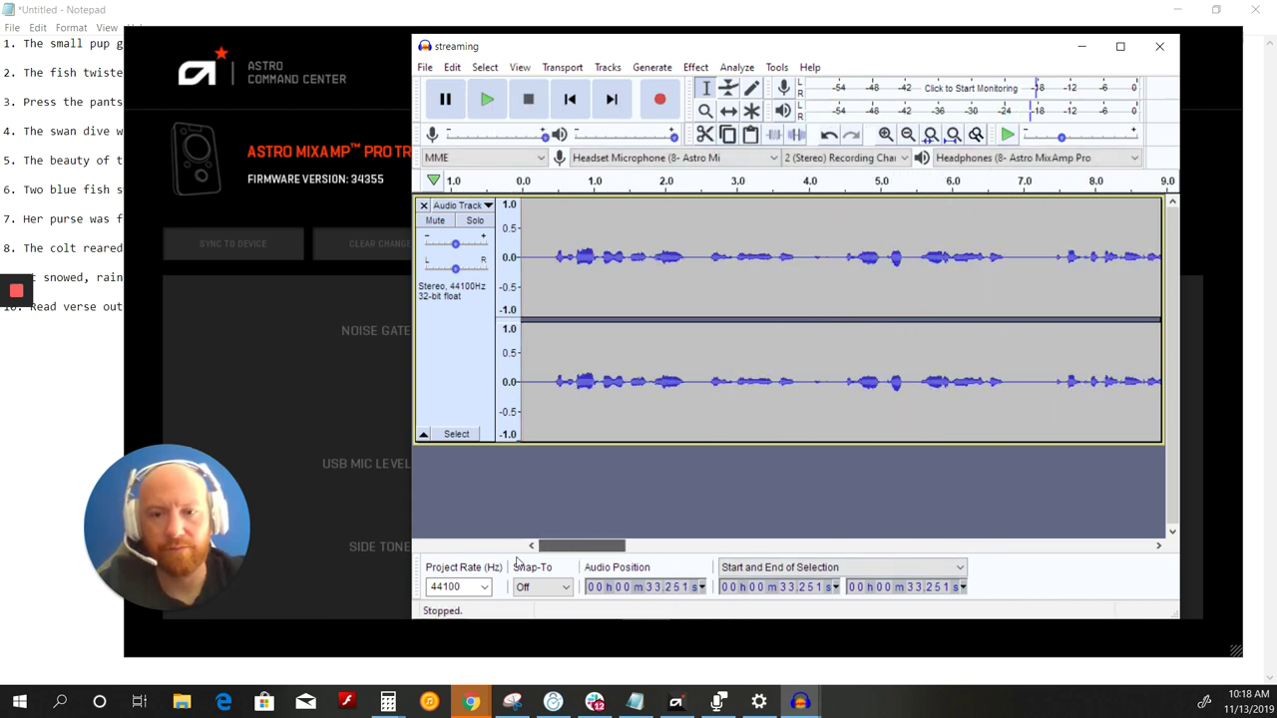
left_click(522, 181)
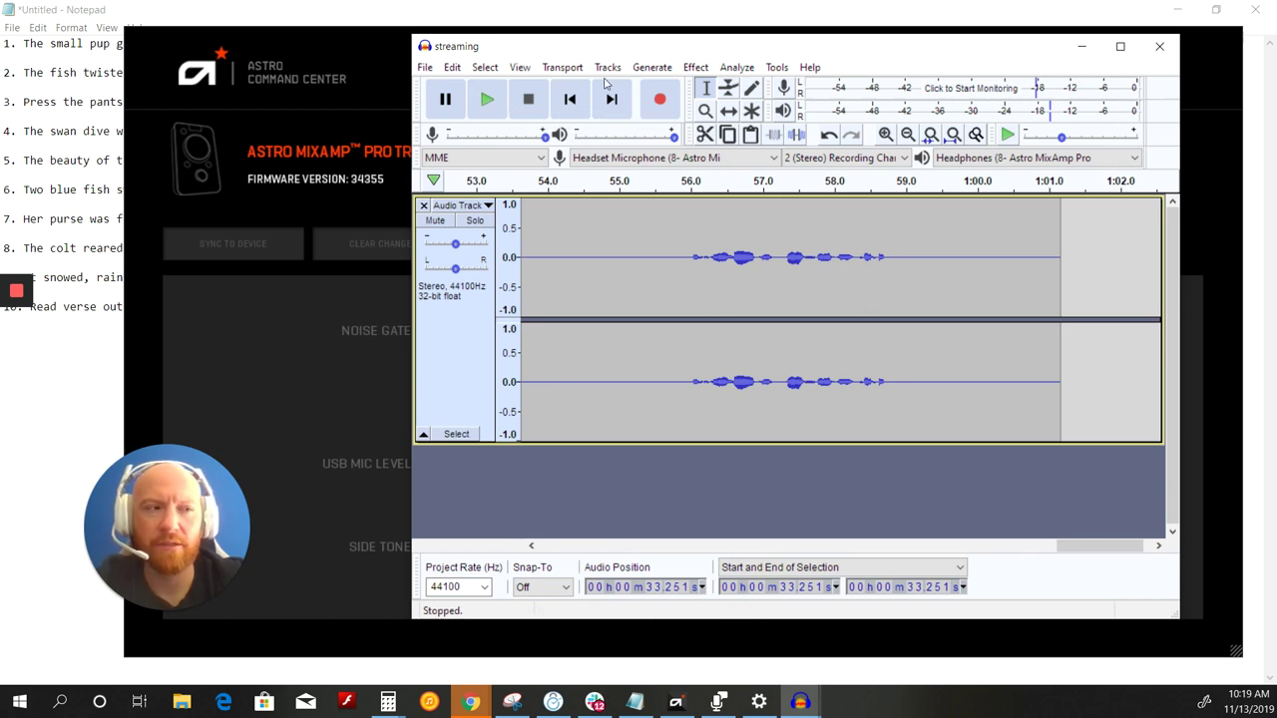
Step: Move the streaming recording window aside and show the noise gate options in the Astro Command Center's microphone settings
left_click_drag(624, 40, 907, 46)
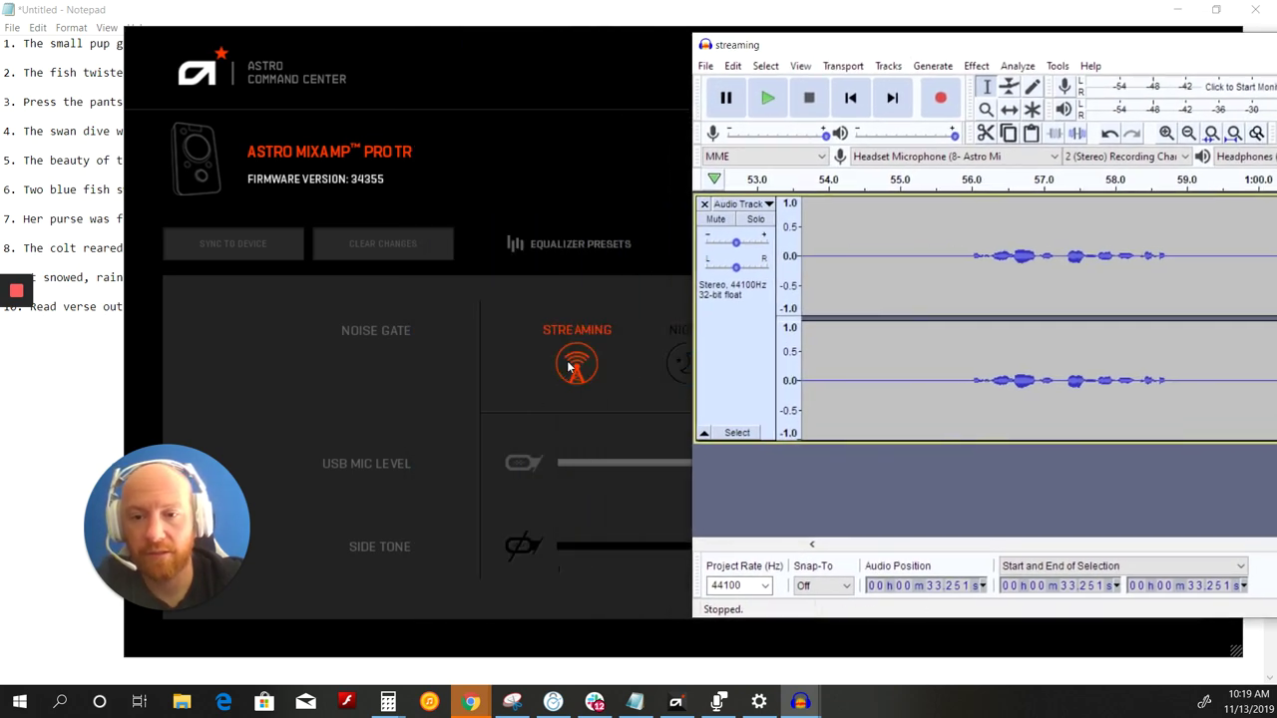
left_click_drag(824, 37, 1275, 40)
left_click(768, 246)
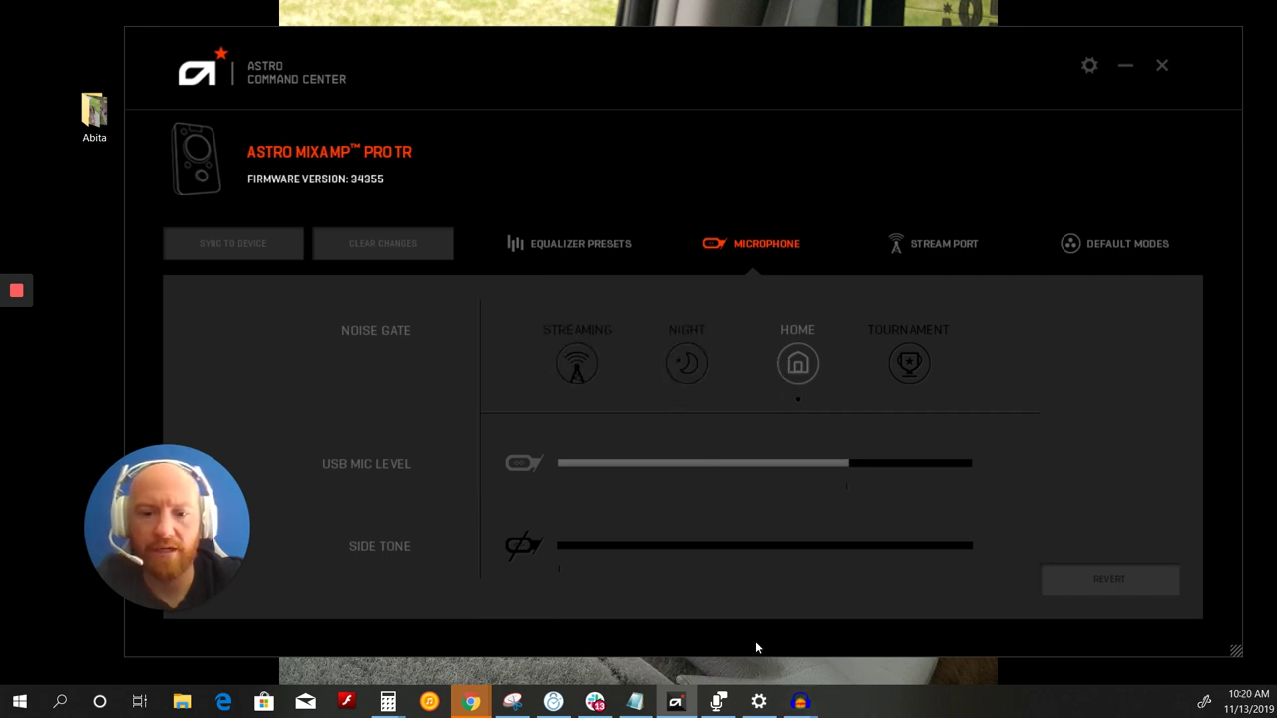
Step: Switch to the night recording in Audacity and play it from its beginning
mouse_move(803, 704)
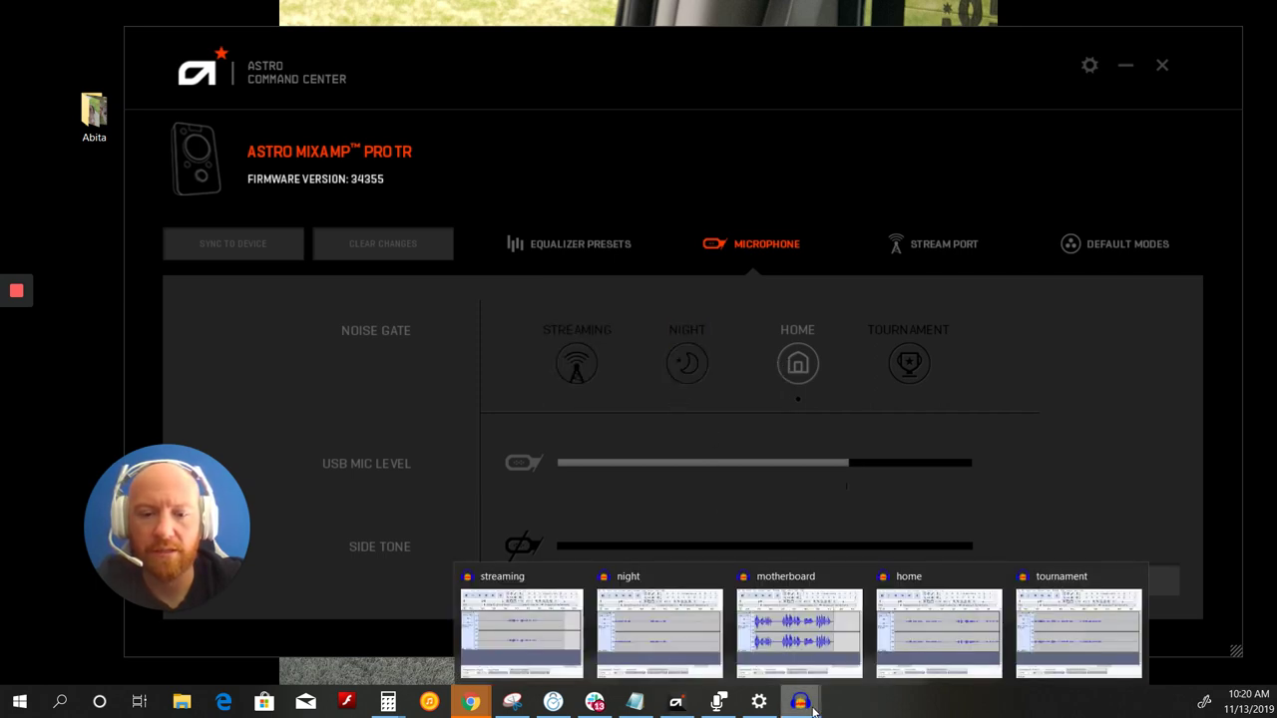
left_click(634, 611)
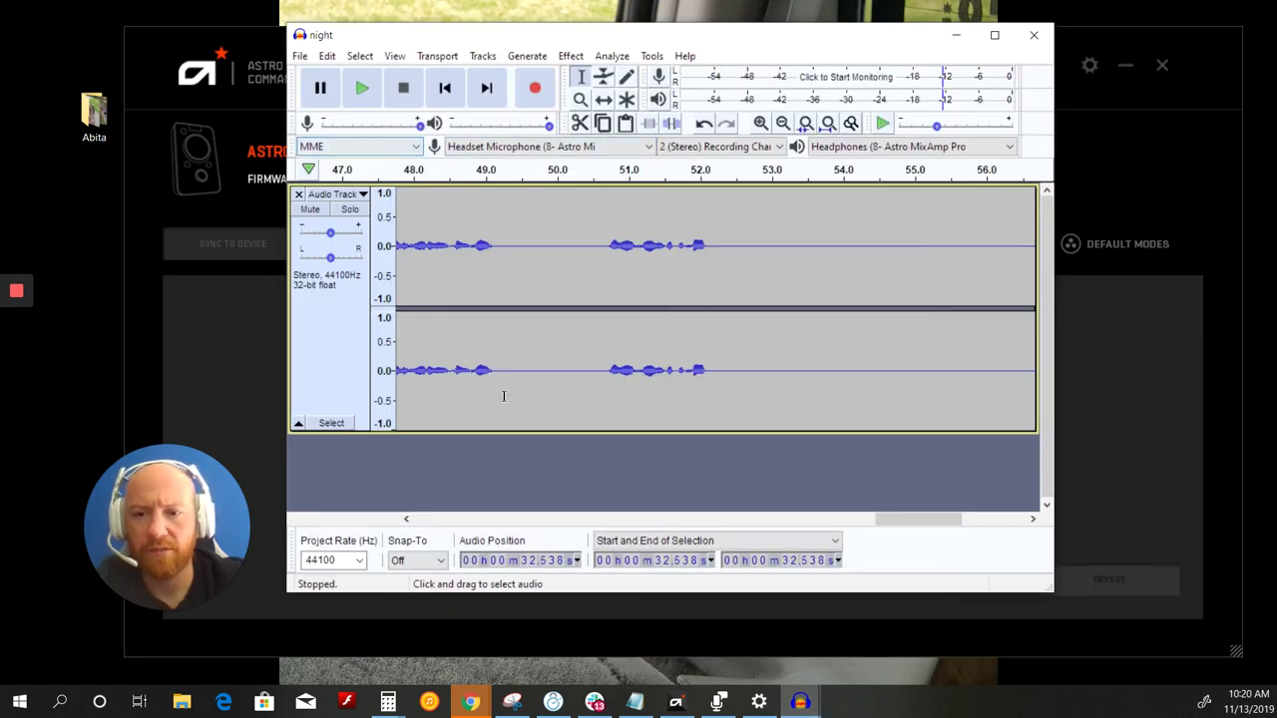
left_click_drag(903, 517, 427, 489)
left_click(396, 169)
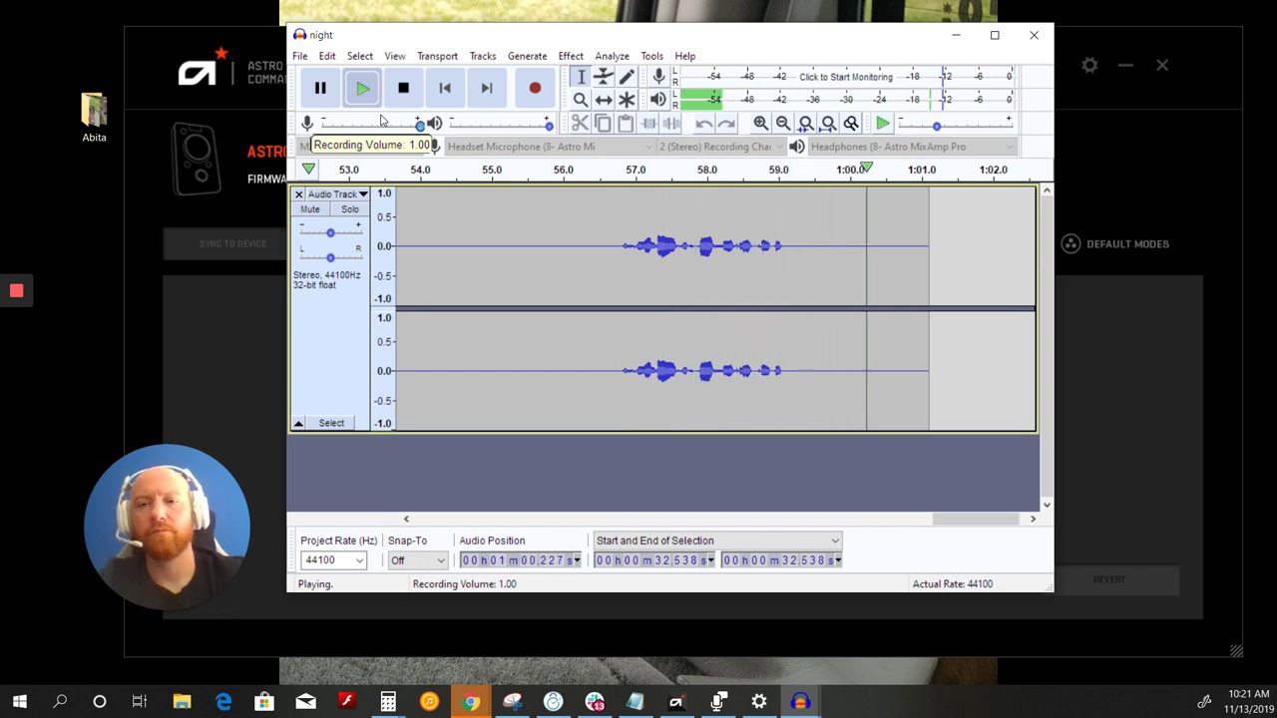
Step: Move the night recording window aside to view the noise gate options, and return it over them
left_click_drag(447, 39, 526, 30)
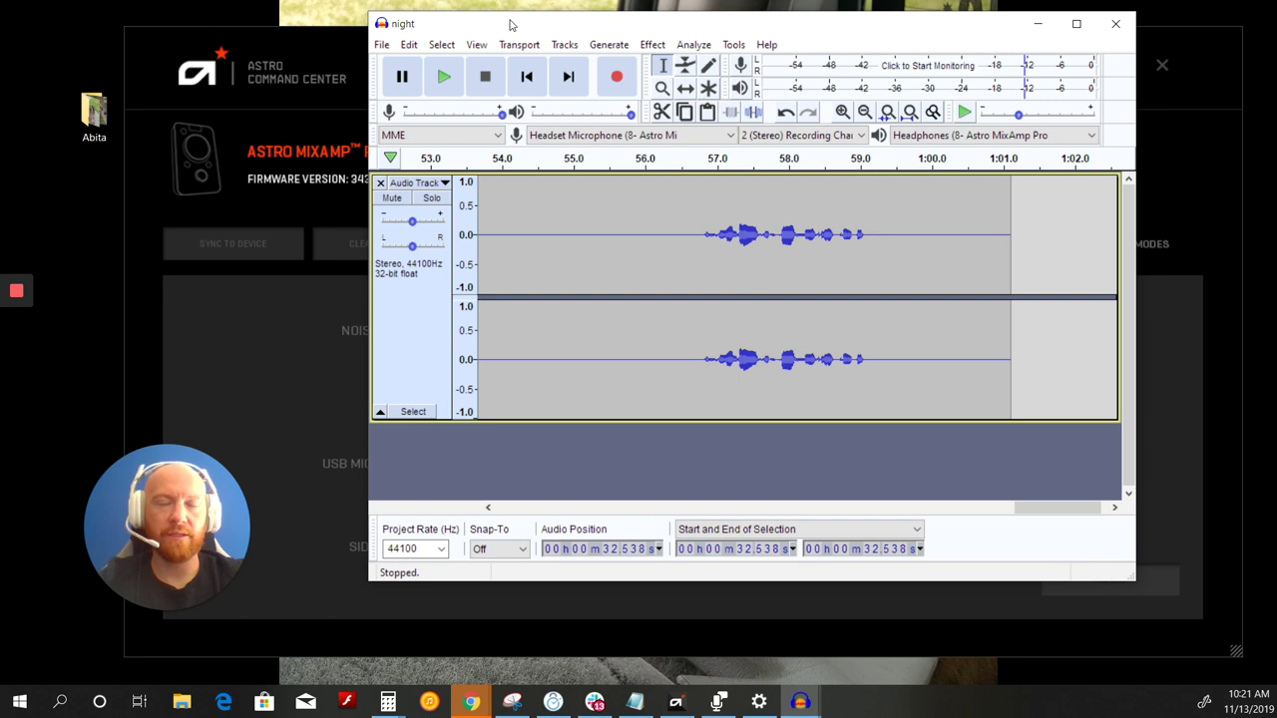
left_click_drag(509, 24, 968, 80)
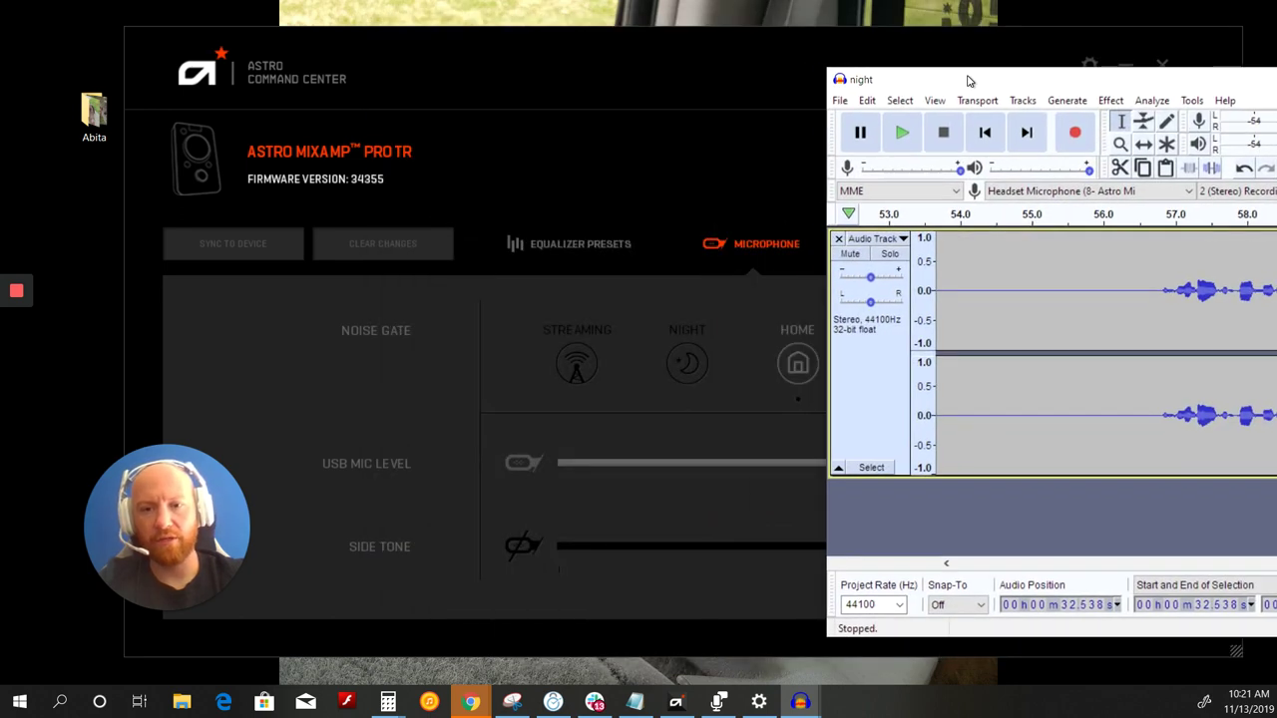
left_click_drag(968, 80, 436, 32)
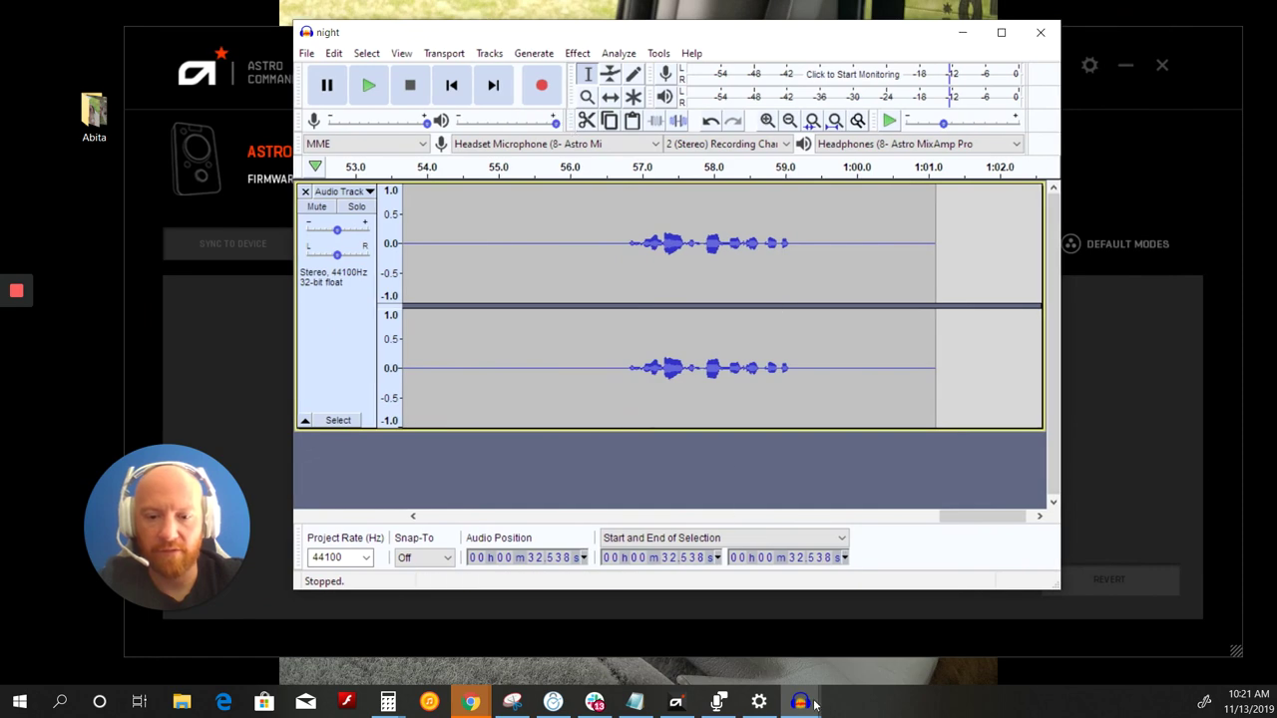
Step: Play the home recording from its beginning, minimize the night recording window, and show the list of test sentences in Notepad
mouse_move(801, 702)
left_click(924, 618)
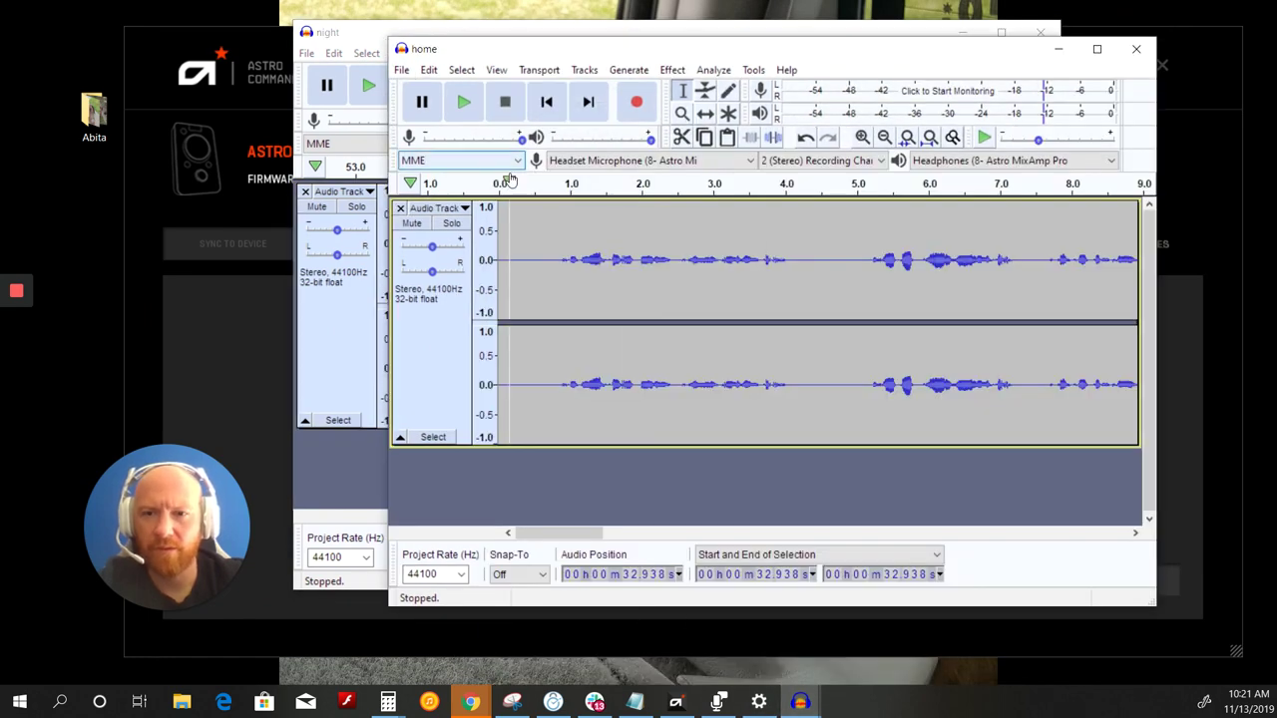
left_click(499, 184)
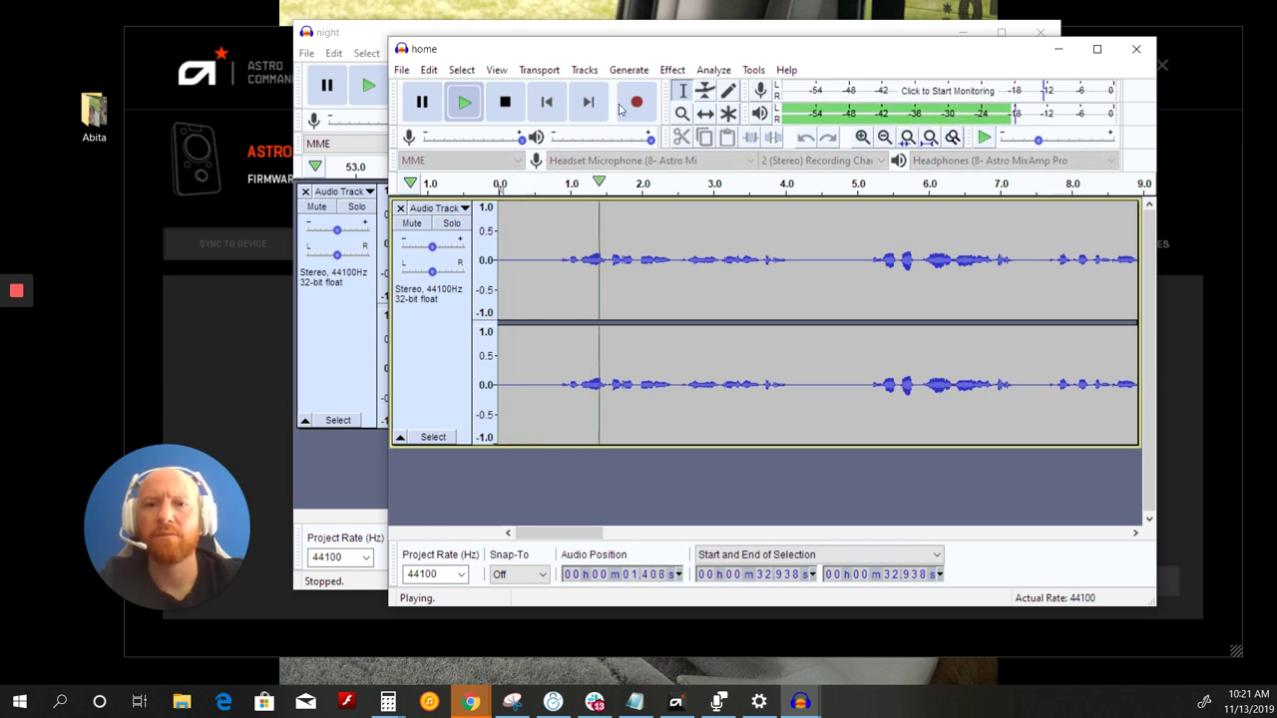
left_click(963, 32)
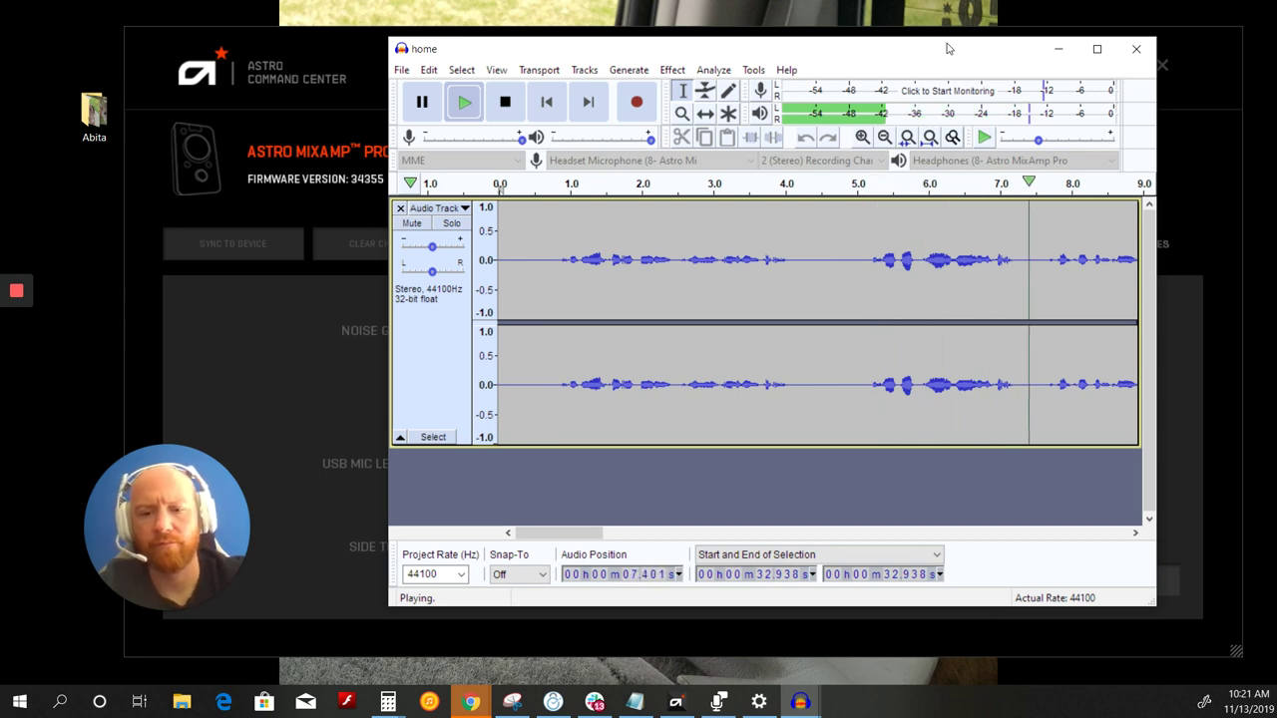
left_click(635, 702)
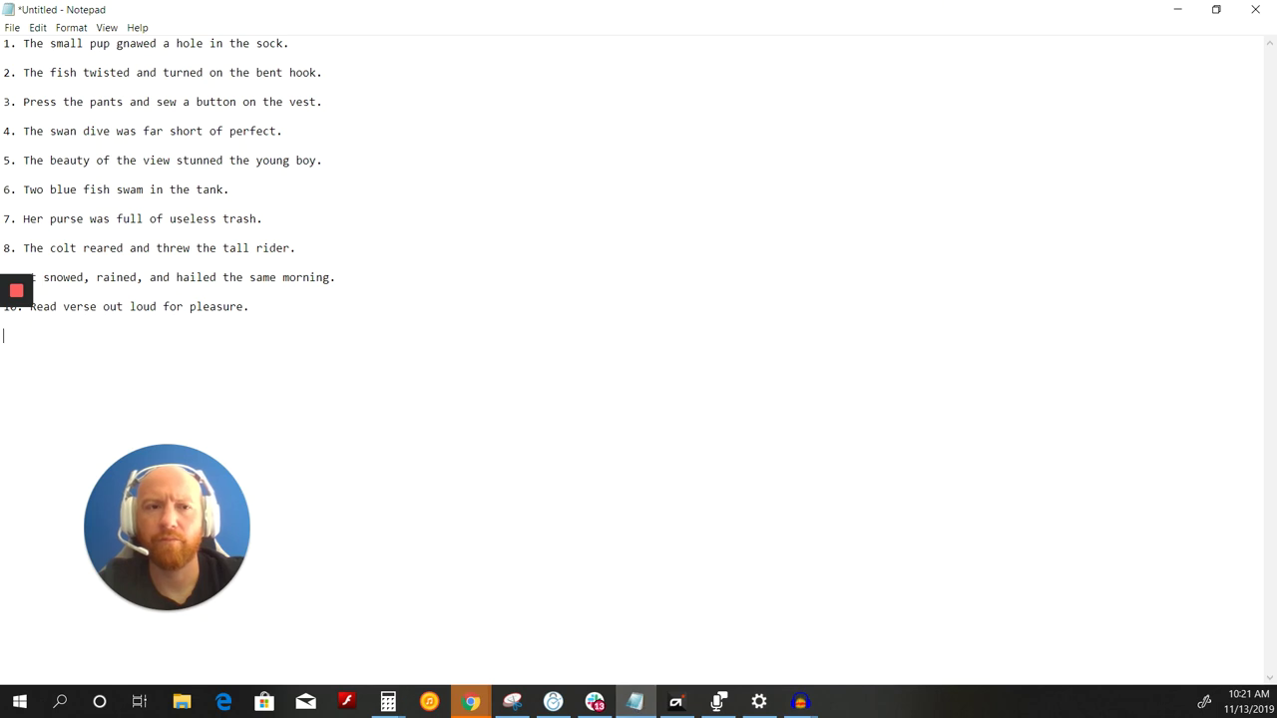
Step: Minimize the list of test sentences and move the home recording window aside to show the Astro Command Center's noise gate options
left_click(1178, 10)
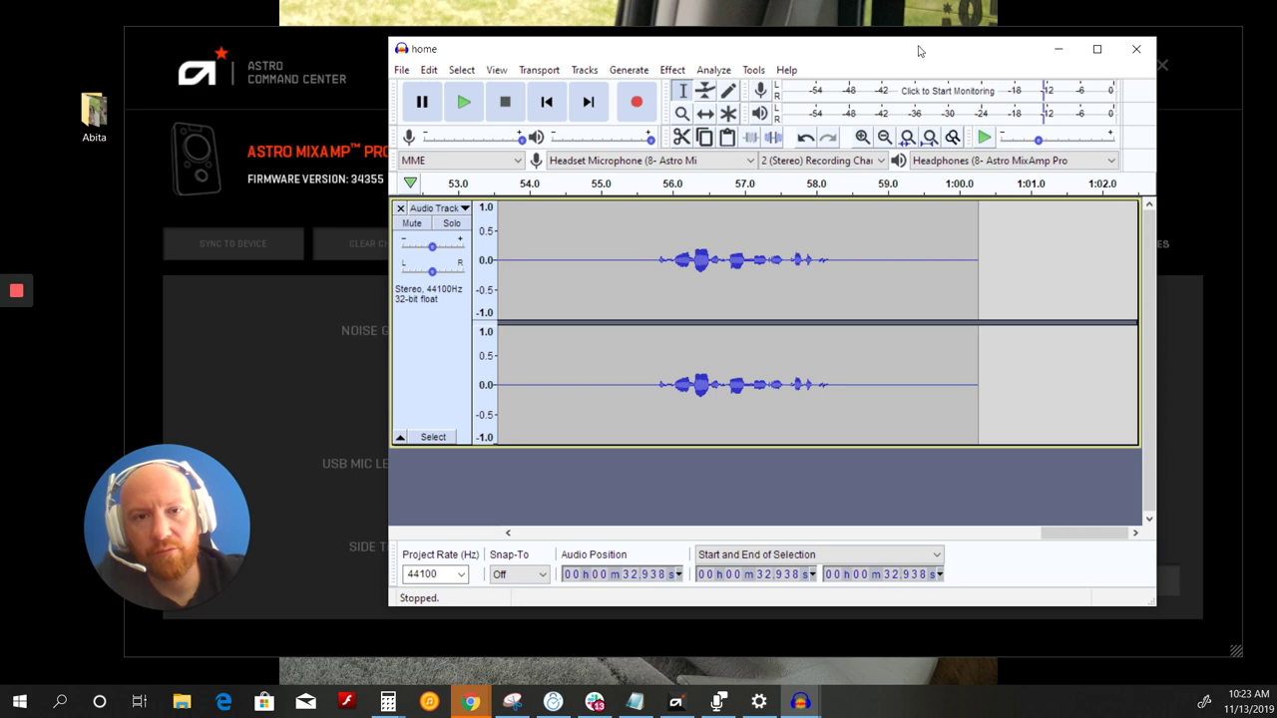
left_click_drag(907, 53, 1276, 60)
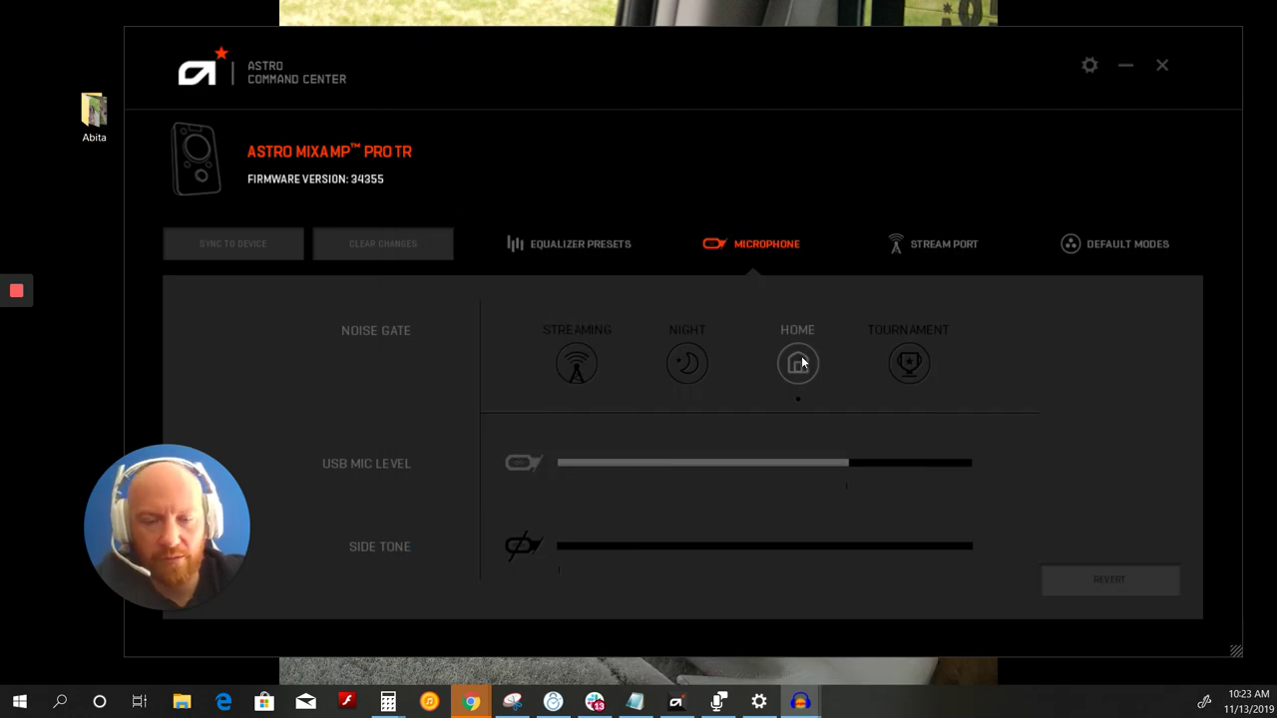
left_click(780, 172)
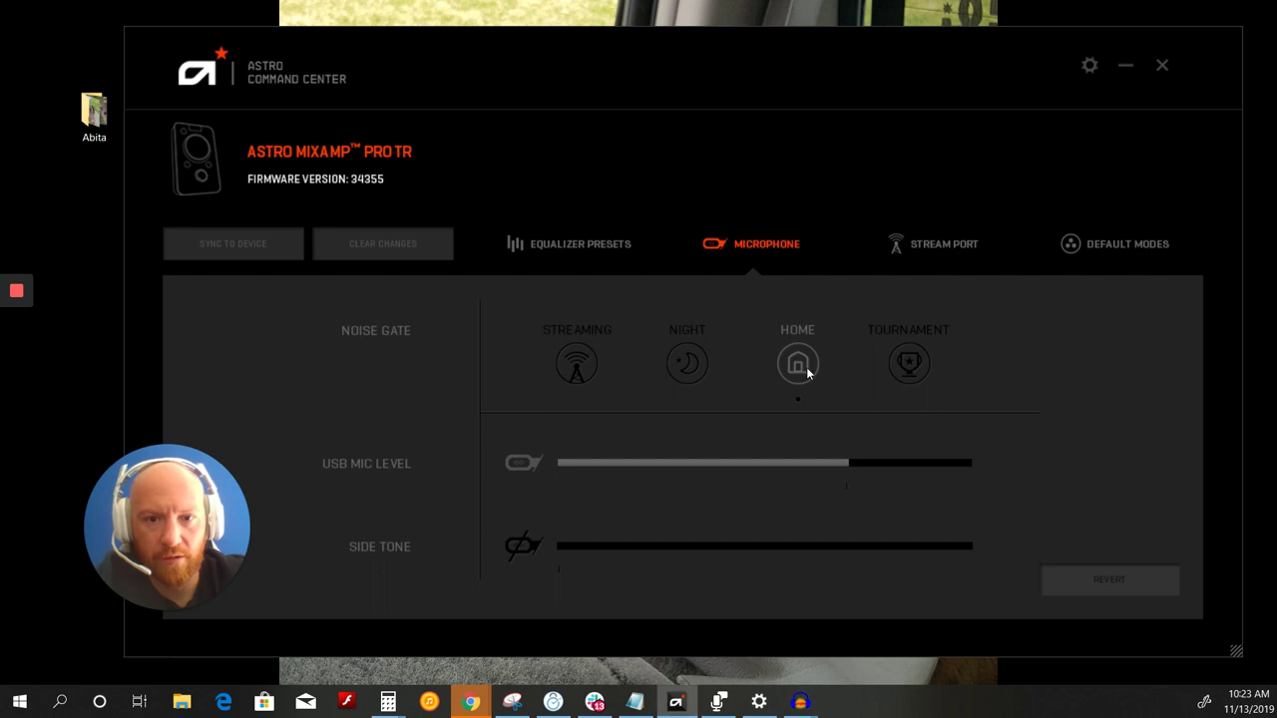
Step: Examine the descriptions of the streaming, night, home and tournament noise gate modes and compare them
mouse_move(806, 367)
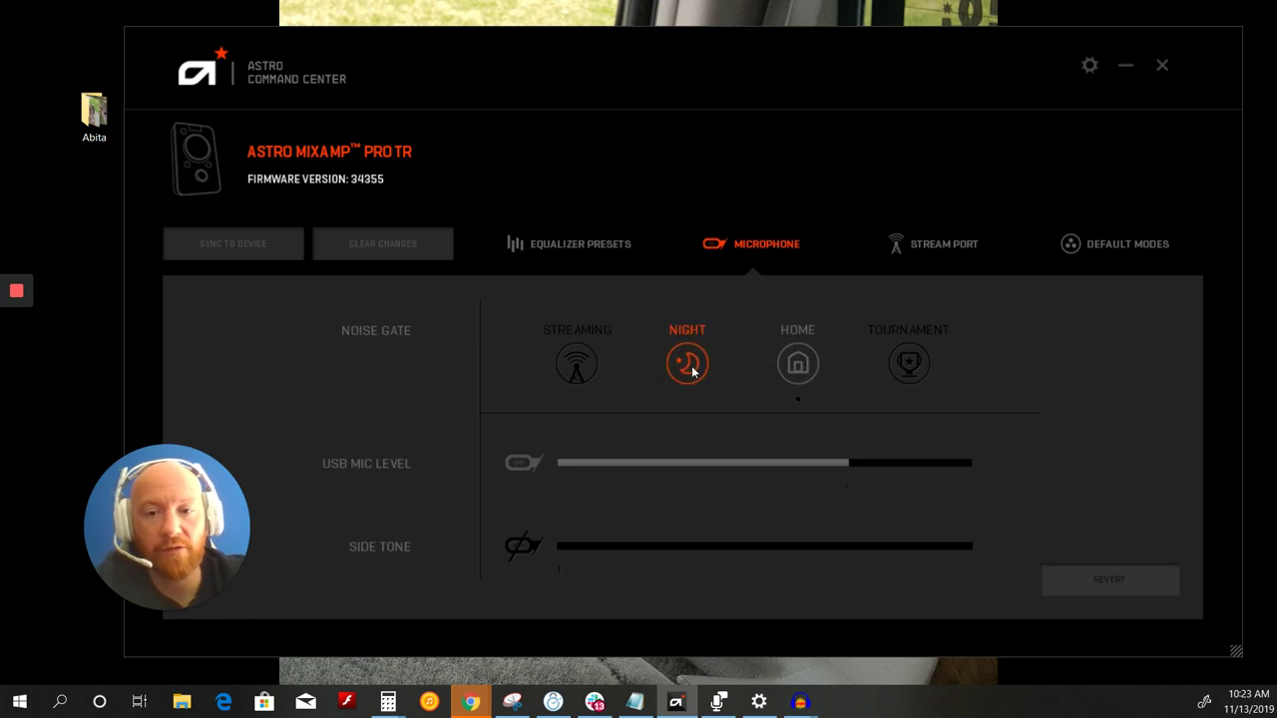
mouse_move(692, 371)
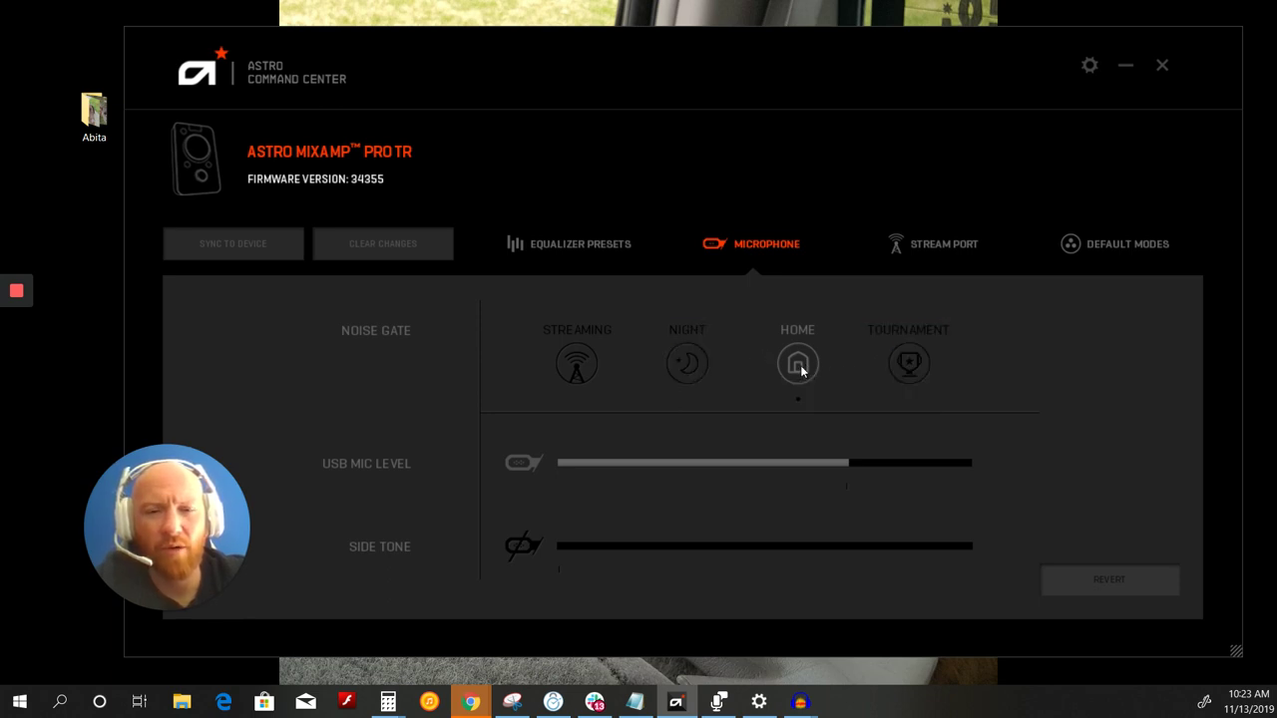
left_click(674, 361)
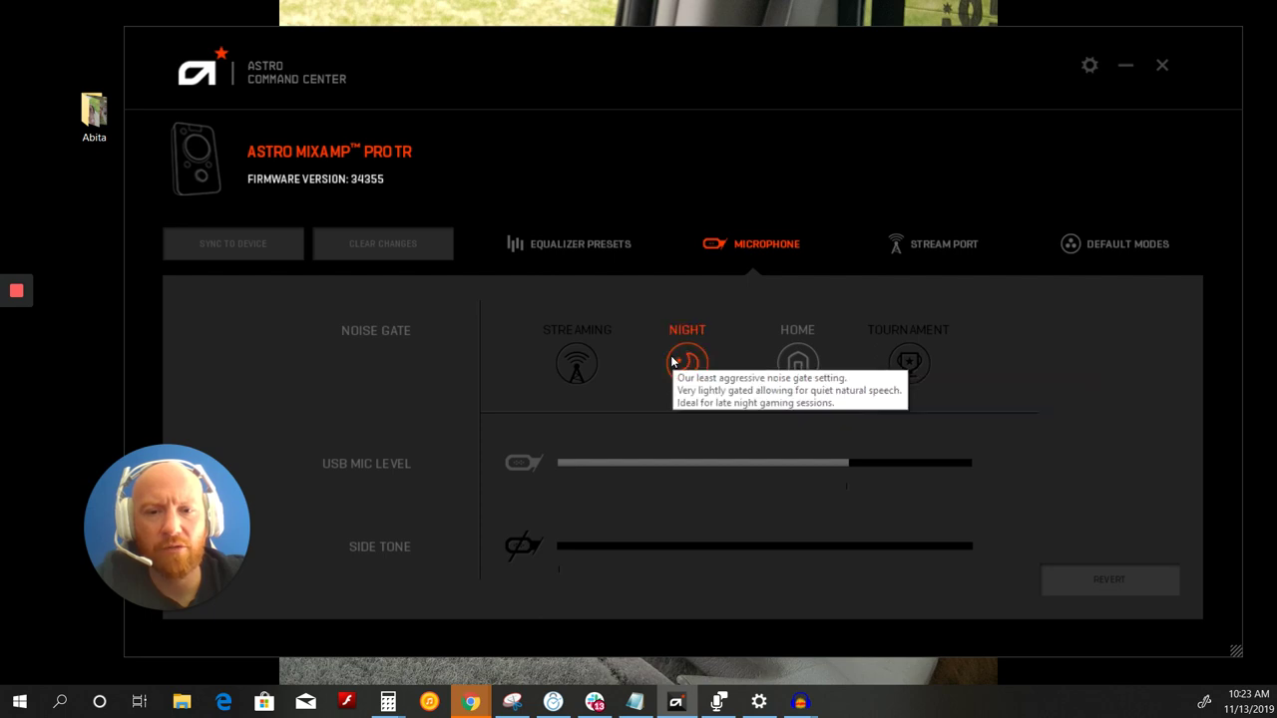
left_click(579, 349)
left_click(788, 361)
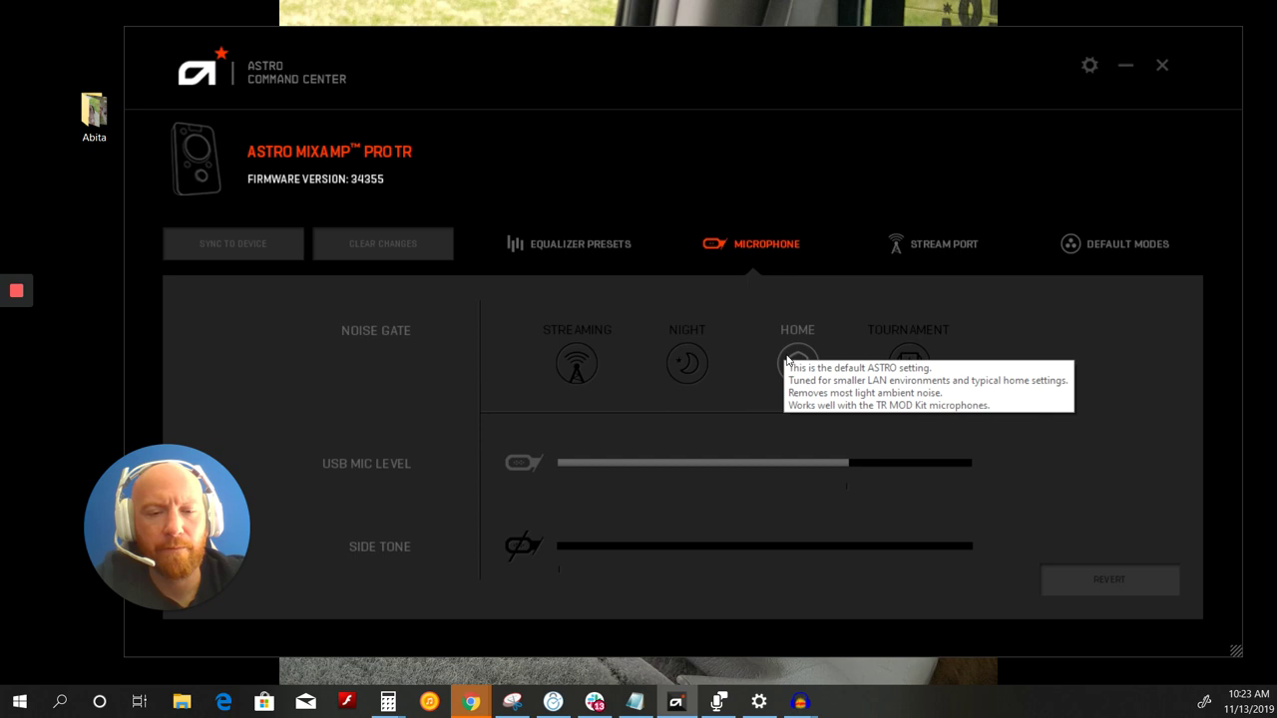
left_click(595, 355)
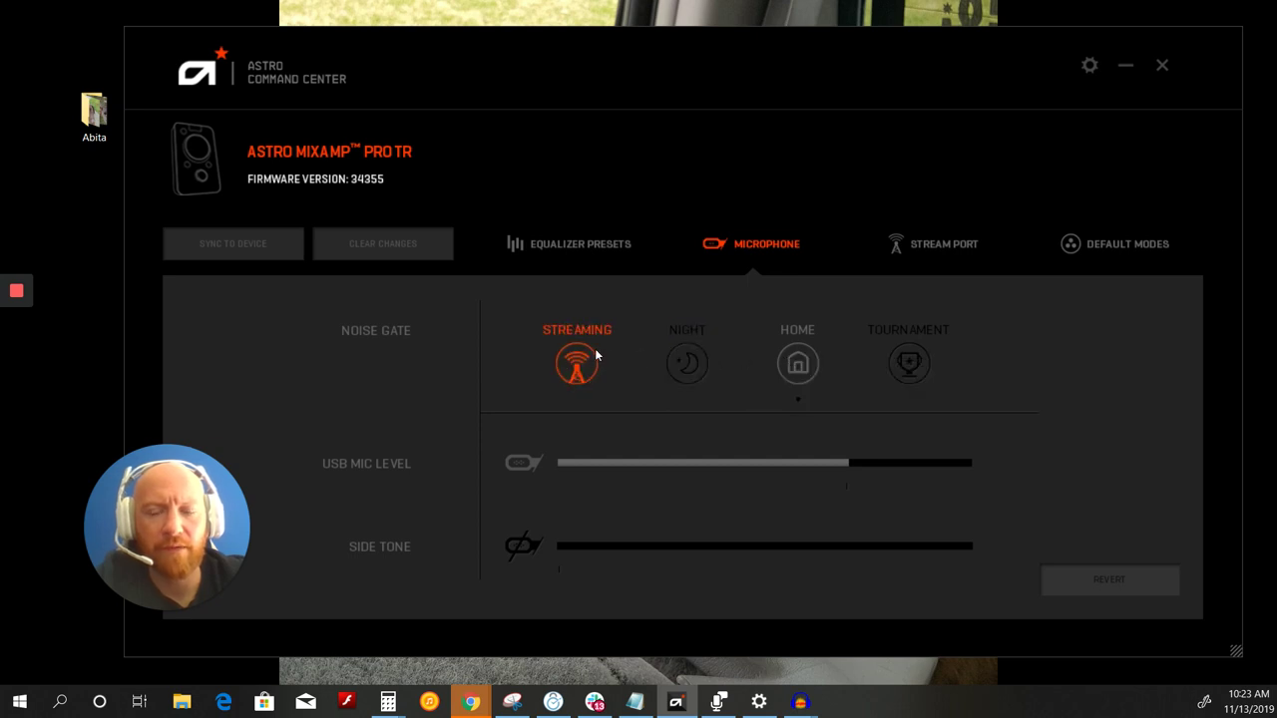
left_click(688, 365)
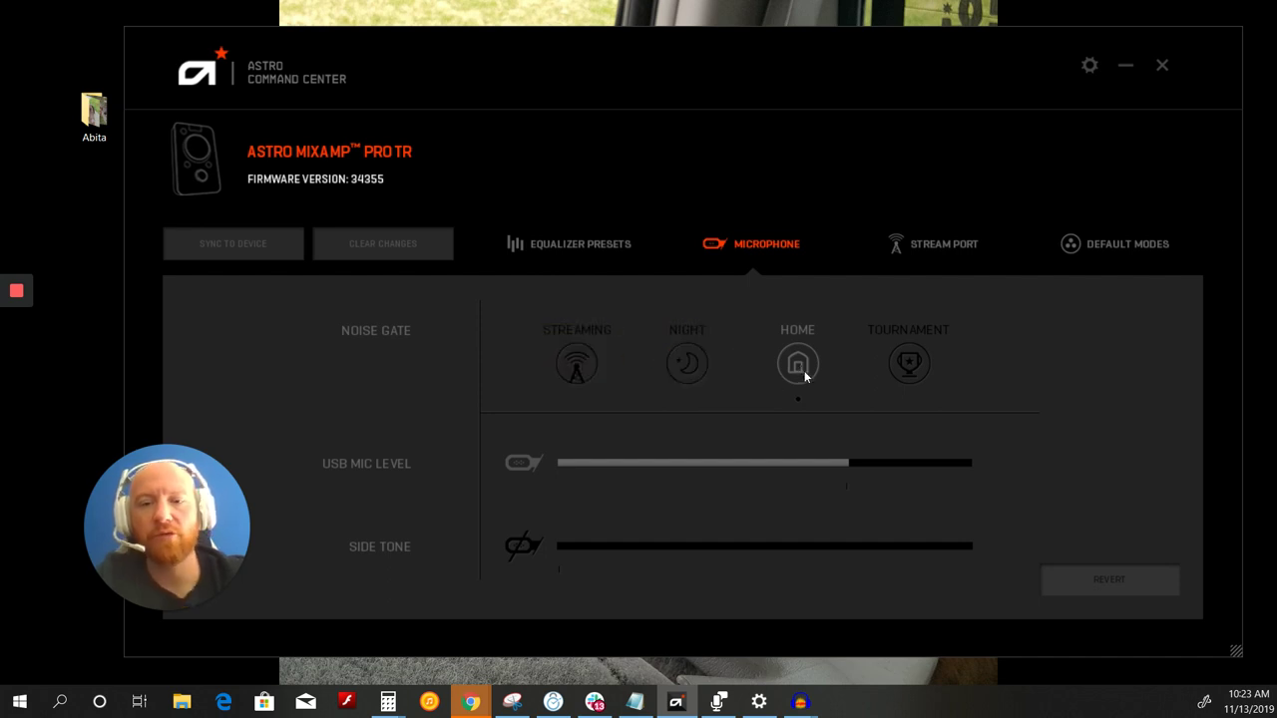
left_click(914, 365)
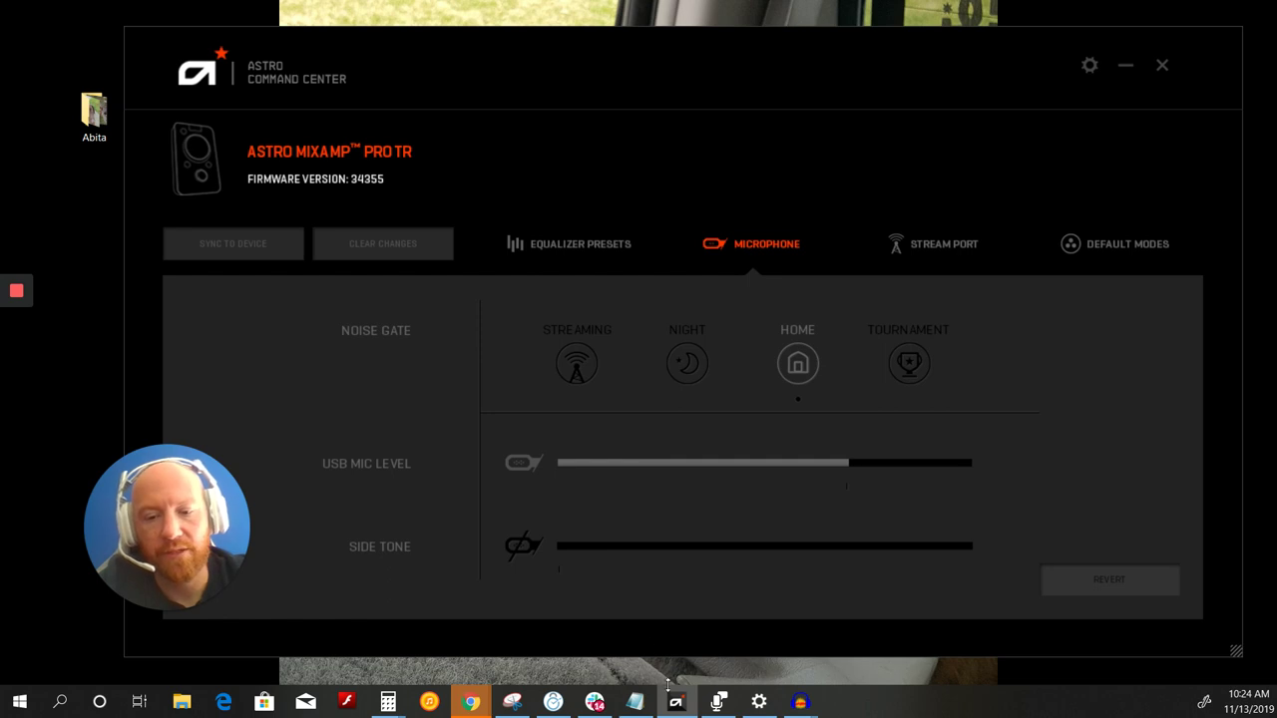
Step: Switch to the tournament recording in Audacity and play it from its beginning
mouse_move(804, 701)
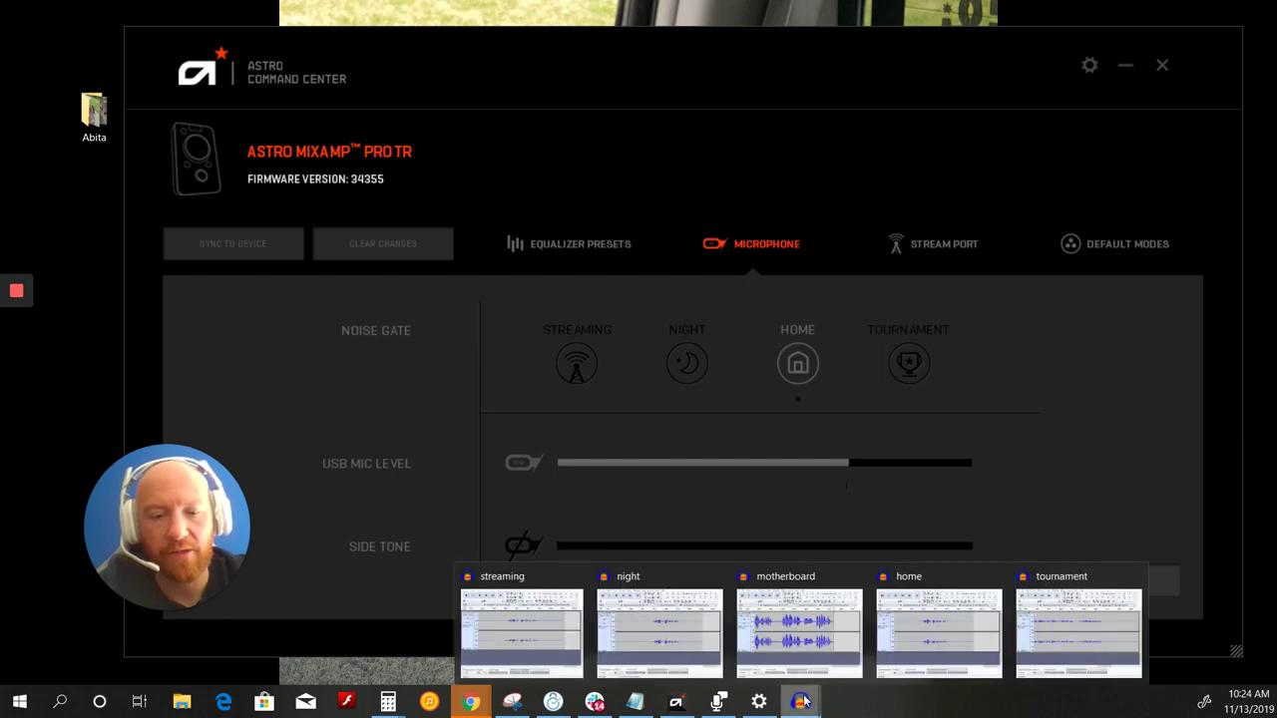
left_click(1038, 638)
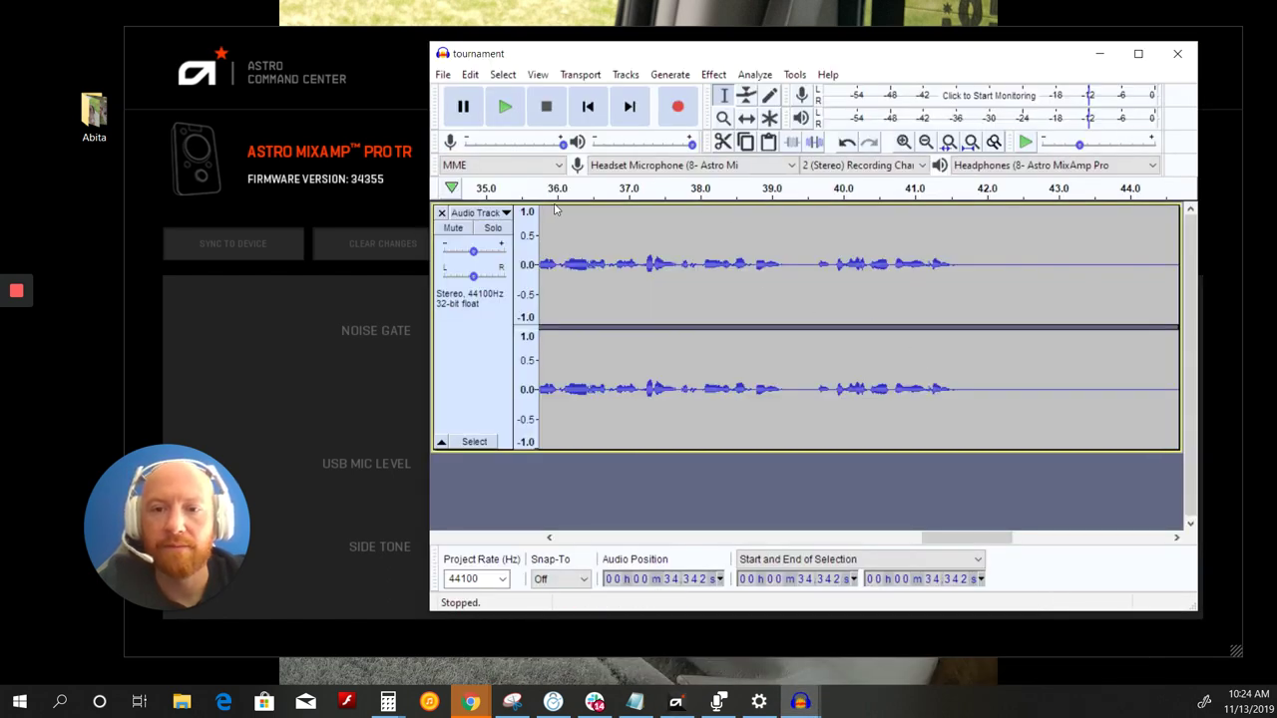
left_click(744, 537)
left_click(661, 537)
left_click(662, 536)
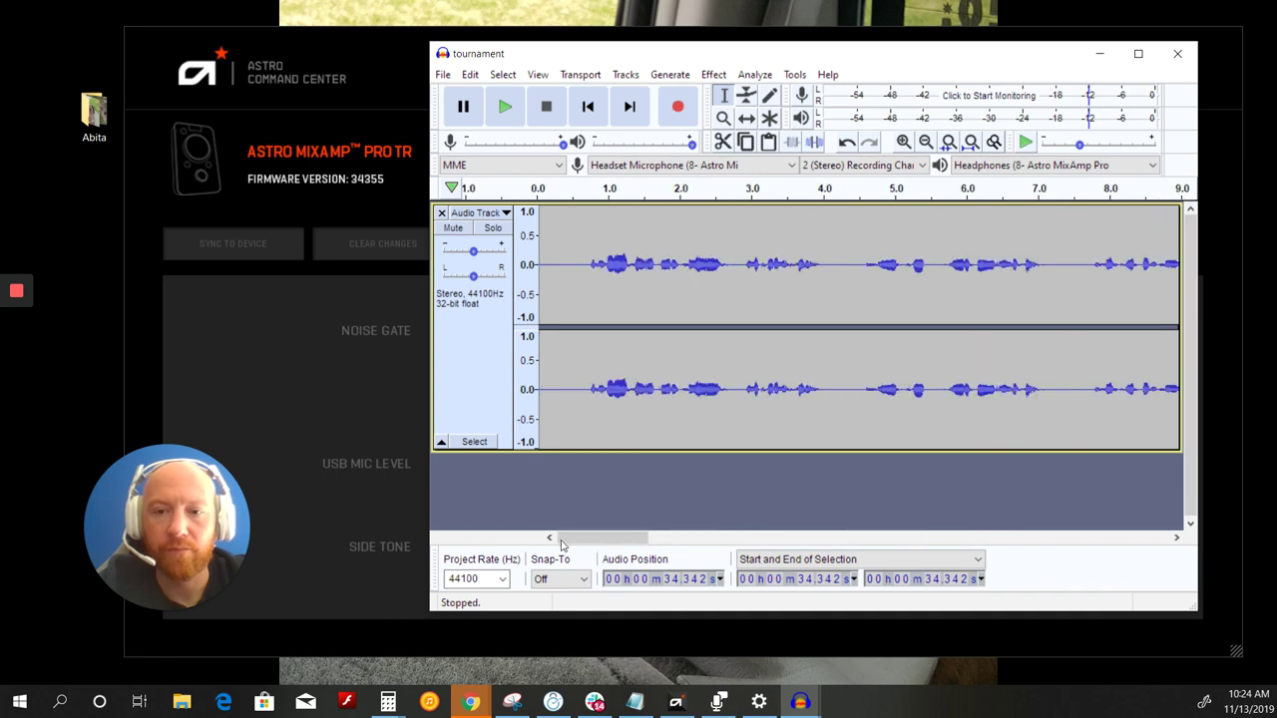
left_click(543, 190)
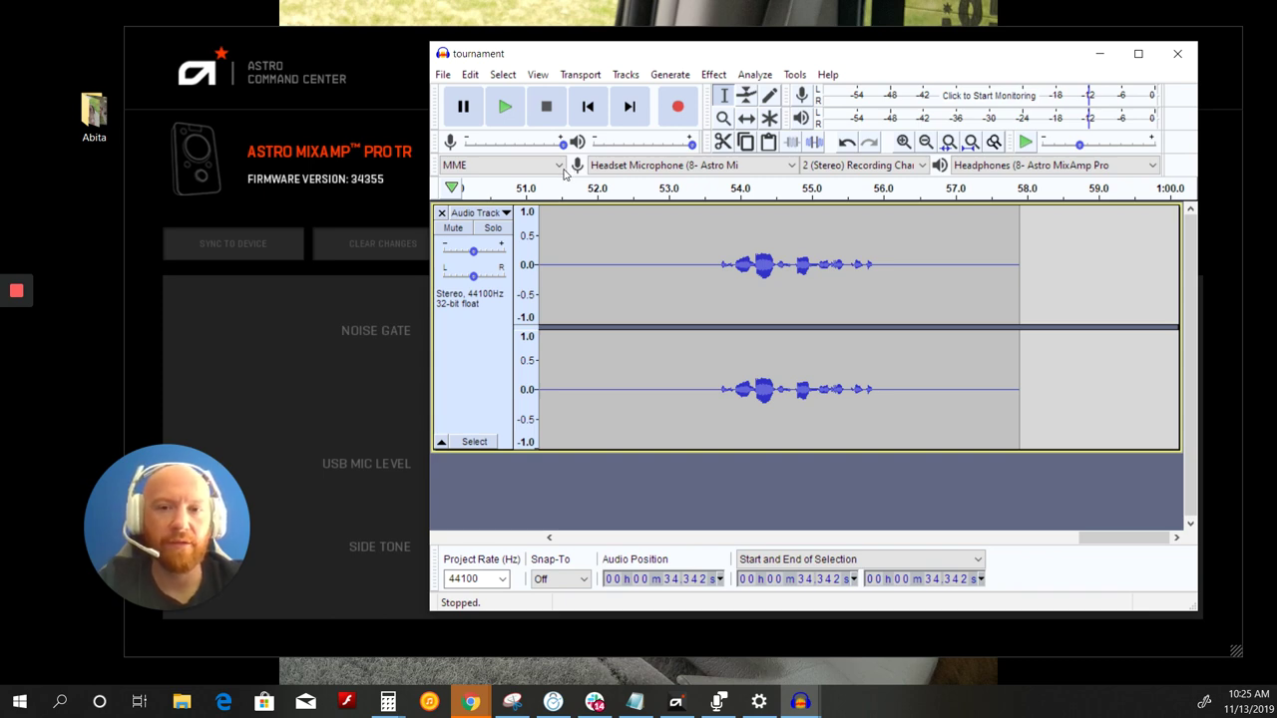
left_click_drag(554, 54, 989, 30)
left_click_drag(575, 62, 500, 48)
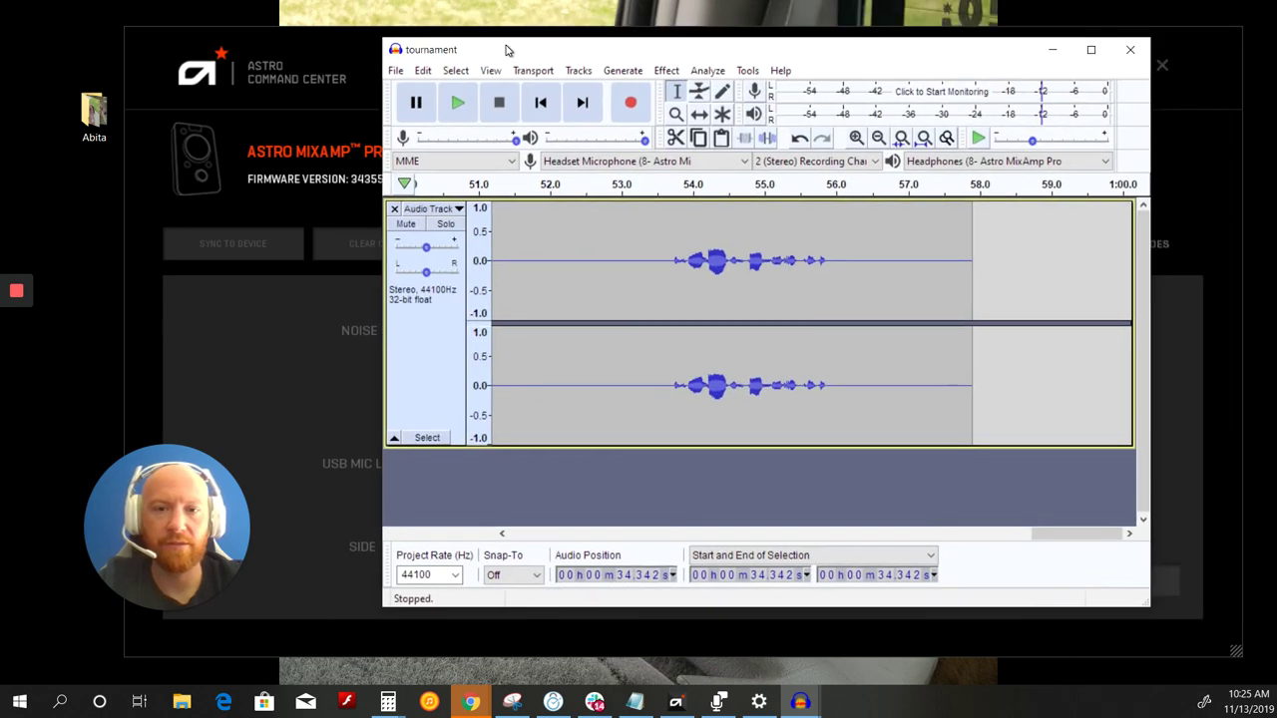
mouse_move(221, 478)
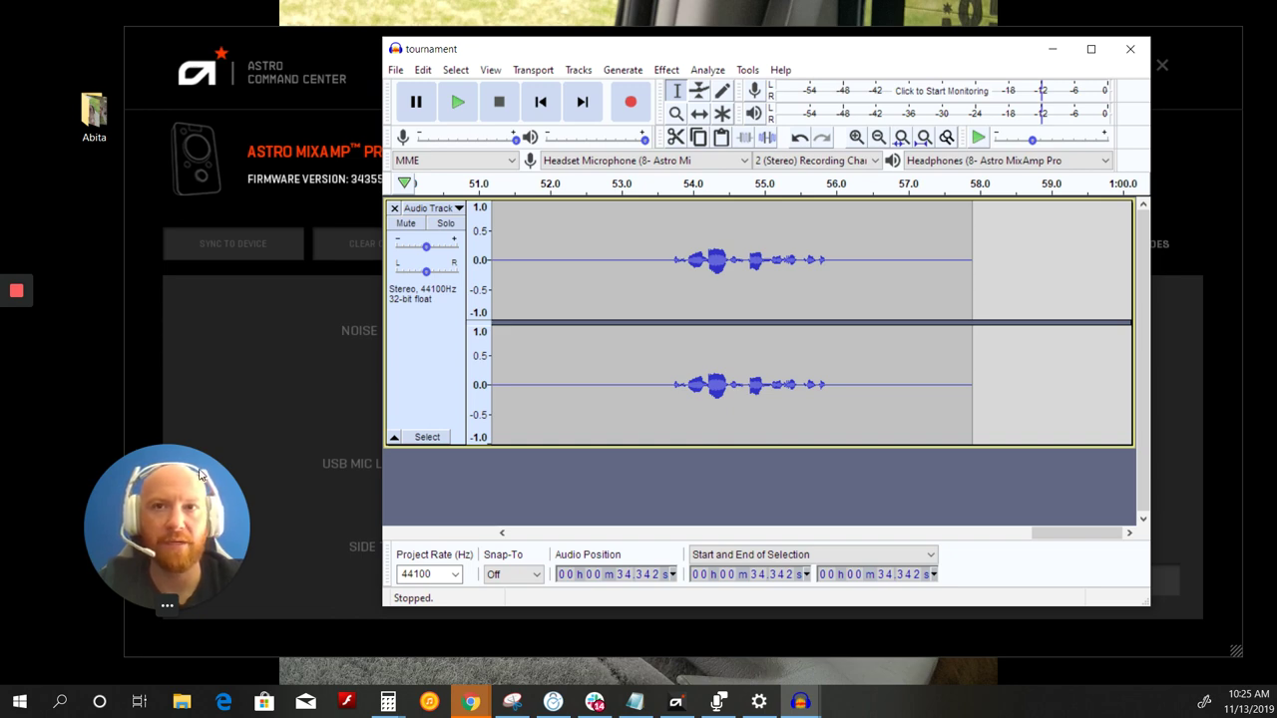
mouse_move(641, 49)
left_mouse_down()
mouse_move(893, 18)
mouse_move(1272, 20)
mouse_move(1241, 38)
mouse_move(698, 62)
mouse_move(645, 49)
left_mouse_up()
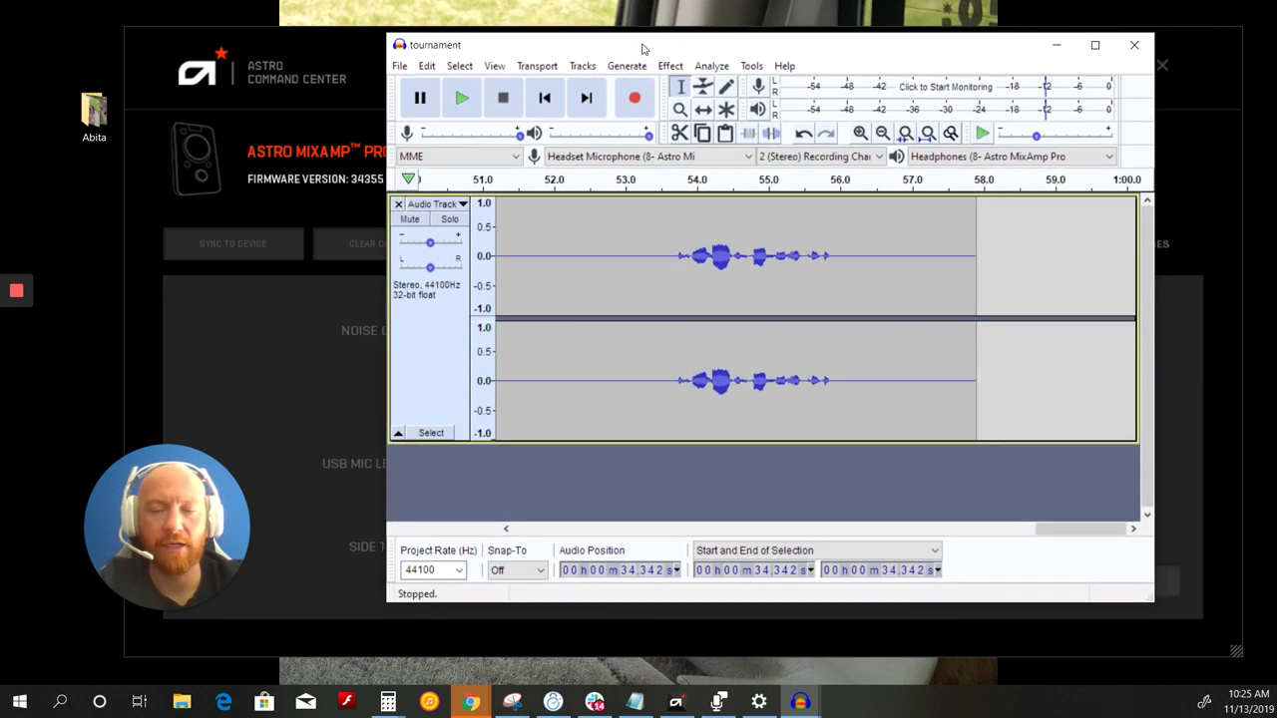
mouse_move(513, 46)
left_mouse_down()
mouse_move(1007, 48)
mouse_move(490, 48)
left_mouse_up()
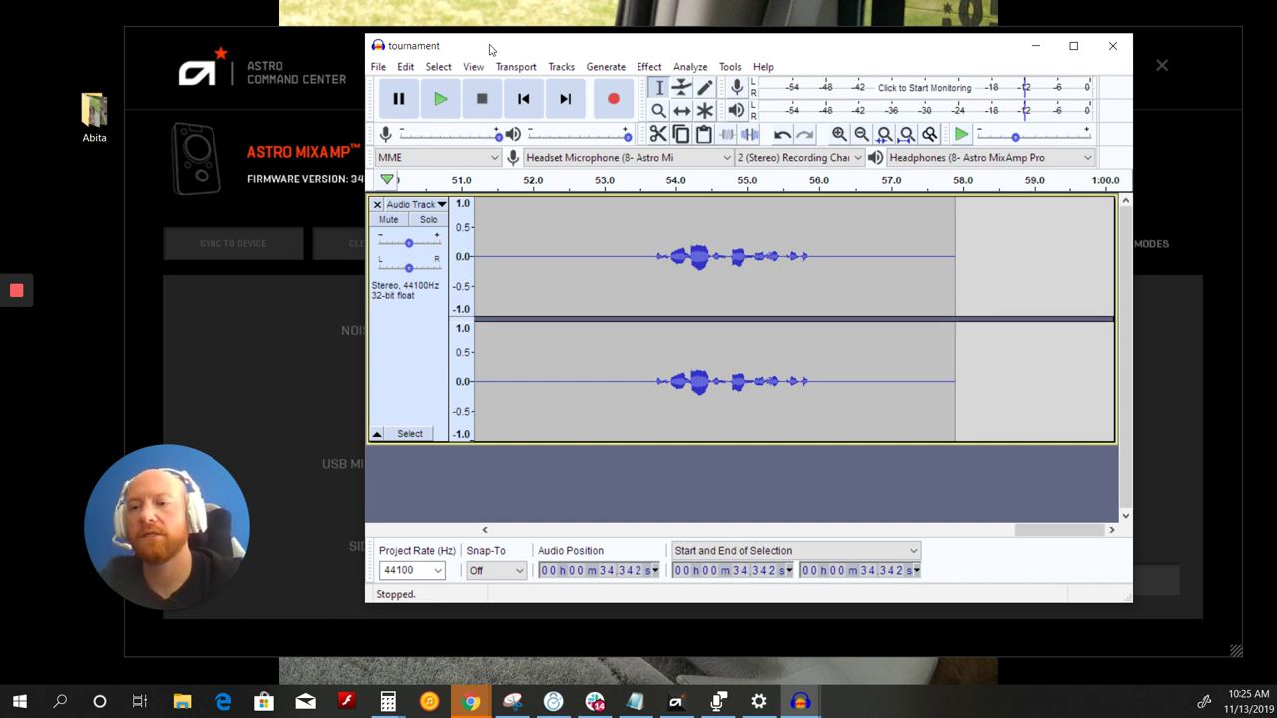
mouse_move(17, 334)
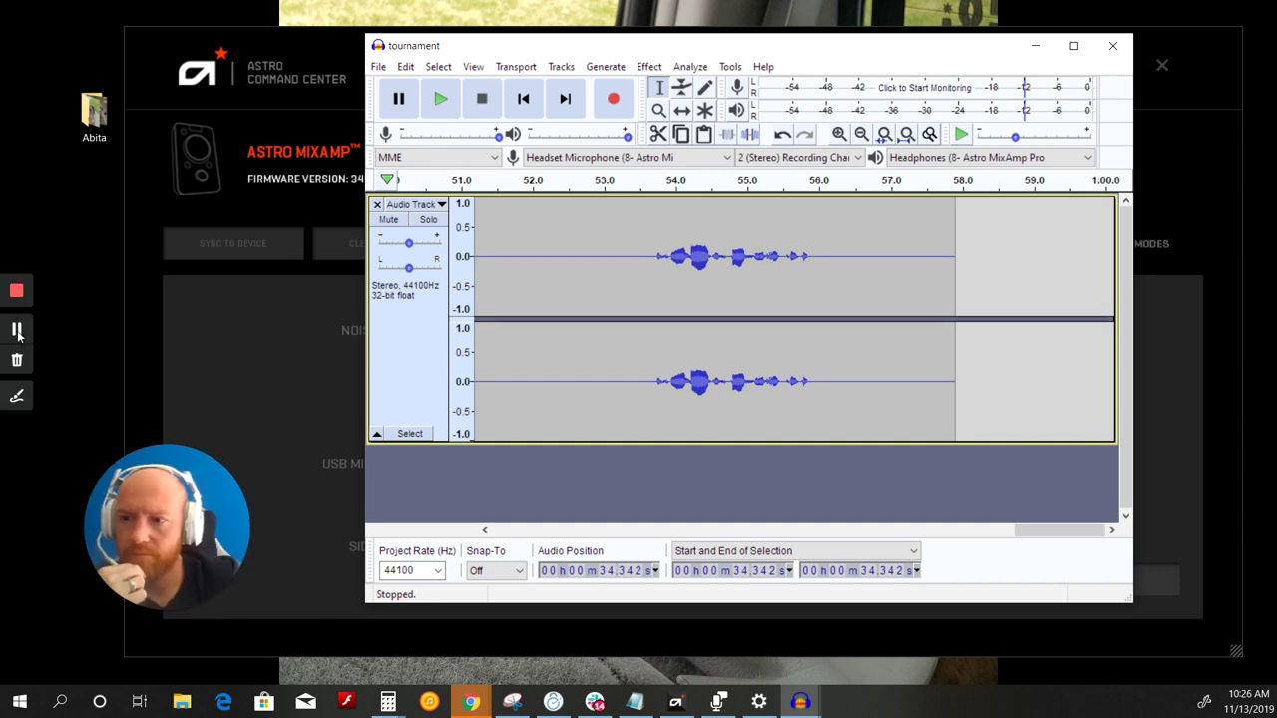